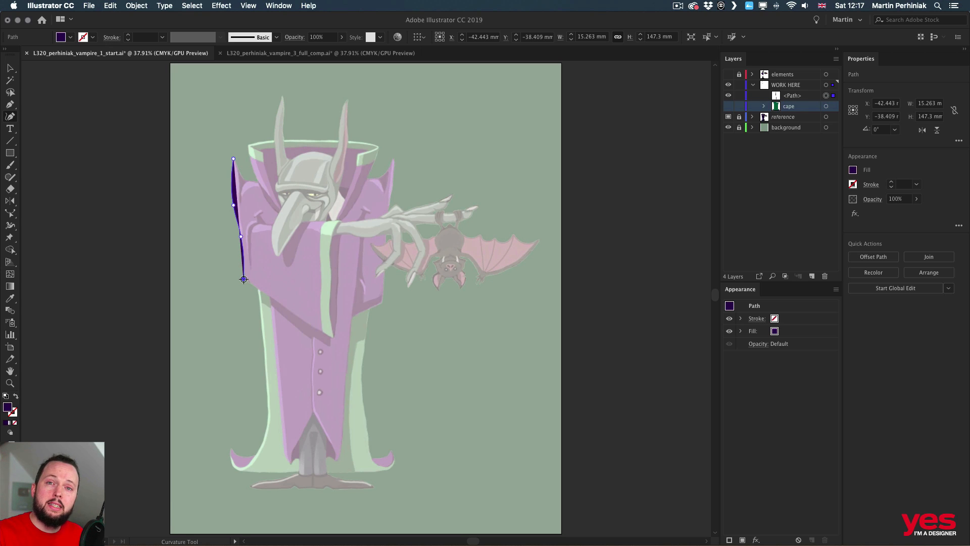
Swap the unfinished path's fill and stroke so only the outline is coloured, and set its stroke weight to 2 mm.
{"action": "key", "text": "shift+x"}
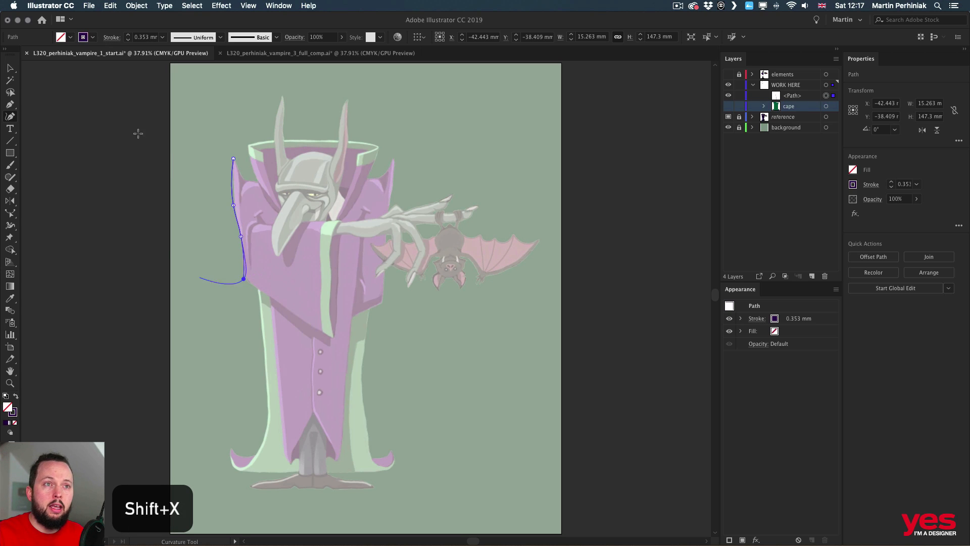
{"action": "left_click", "coordinate": [128, 35]}
{"action": "left_click", "coordinate": [128, 35]}
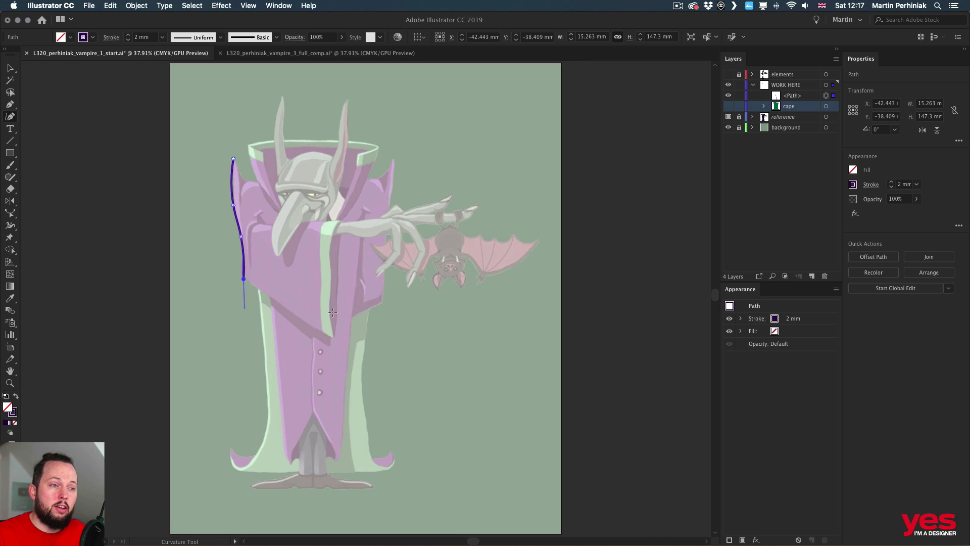
Turn the path's end point at the left sleeve's lower corner into a corner and continue it straight to the coat's left side.
{"action": "left_click", "coordinate": [328, 335]}
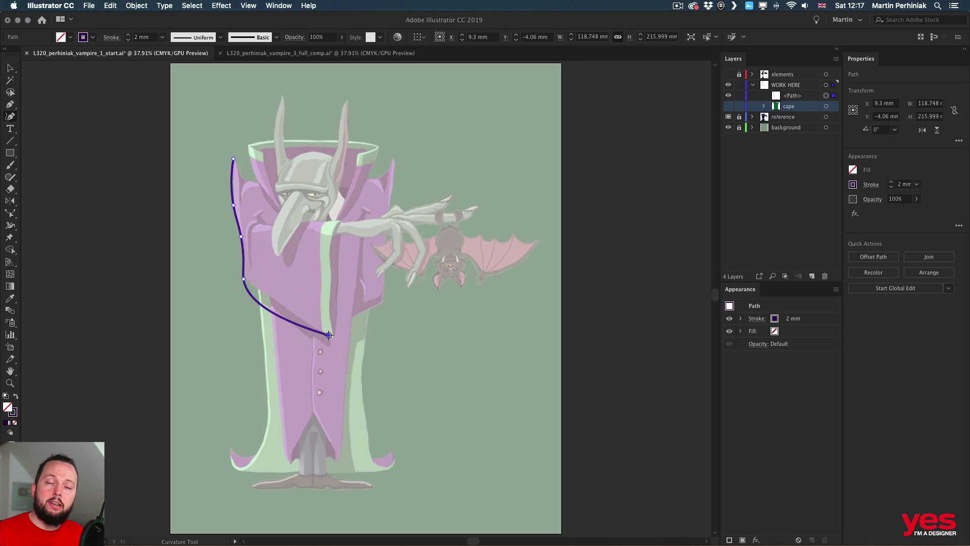
{"action": "key", "text": "super+z"}
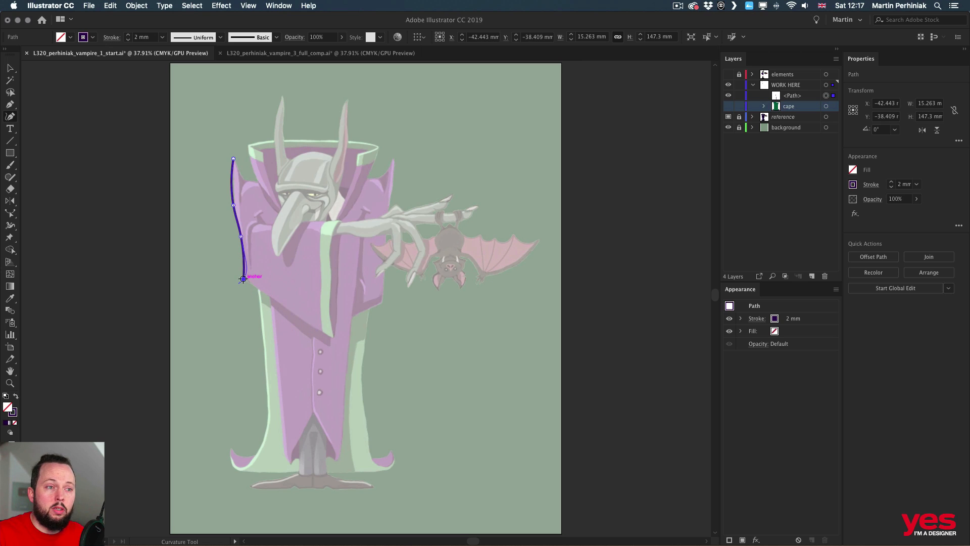
{"action": "double_click", "coordinate": [243, 279]}
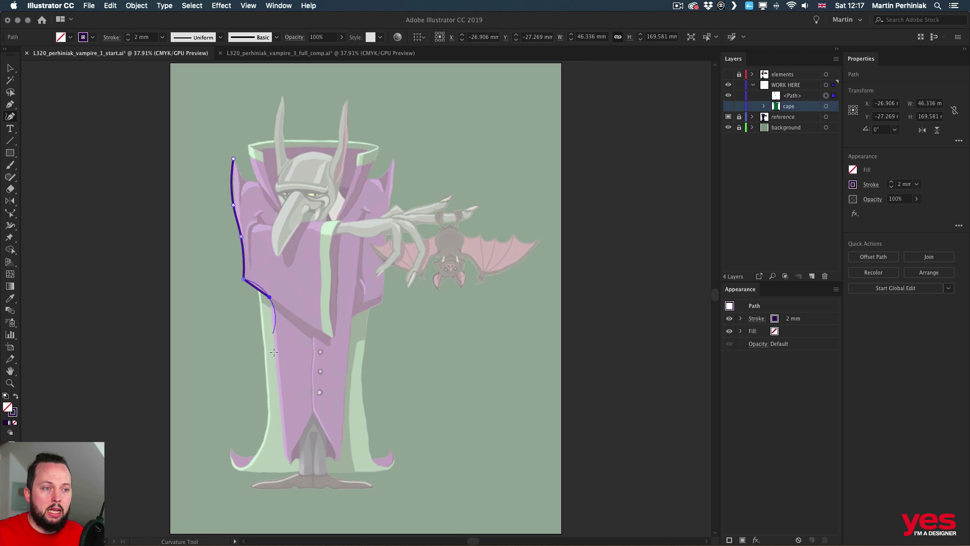
{"action": "left_click", "coordinate": [269, 297]}
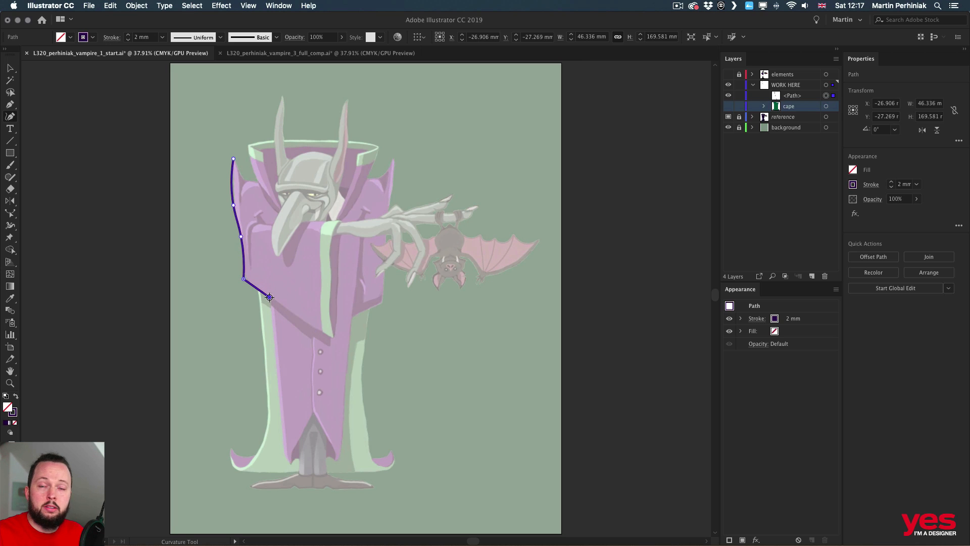
{"action": "double_click", "coordinate": [269, 297]}
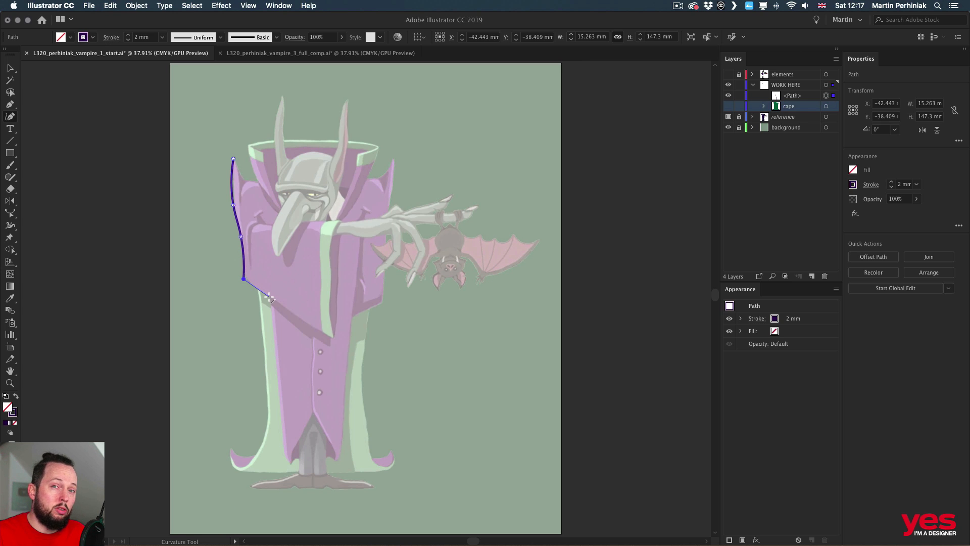
{"action": "left_click", "coordinate": [270, 297], "text": "alt"}
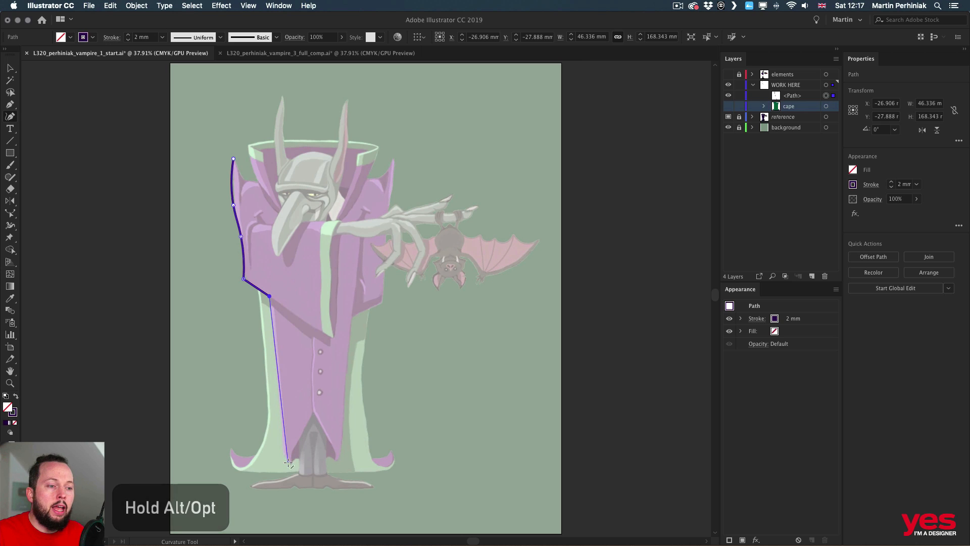
Trace the coat's left edge down to the hem tip, over the curved notch above the legs and down to the right hem tip.
{"action": "left_click", "coordinate": [283, 446]}
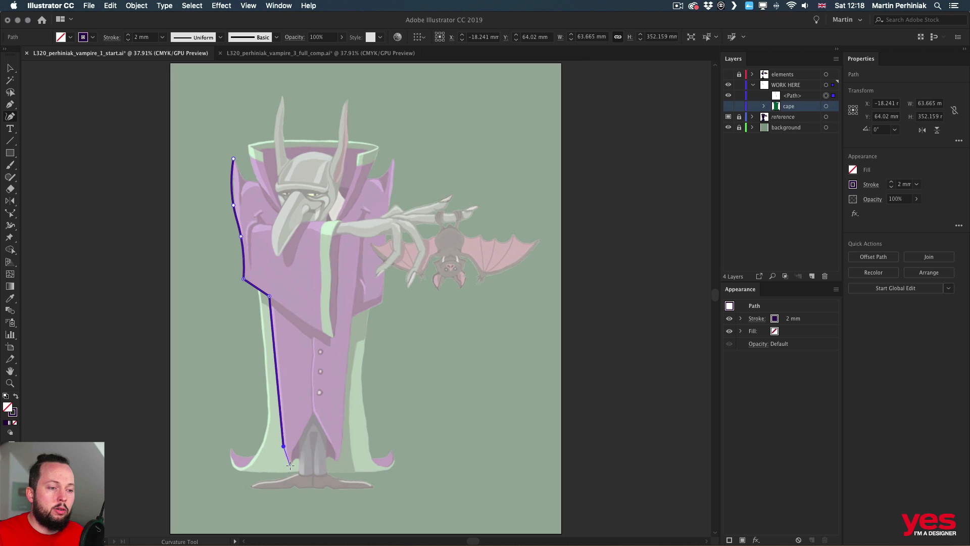
{"action": "left_click", "coordinate": [290, 465]}
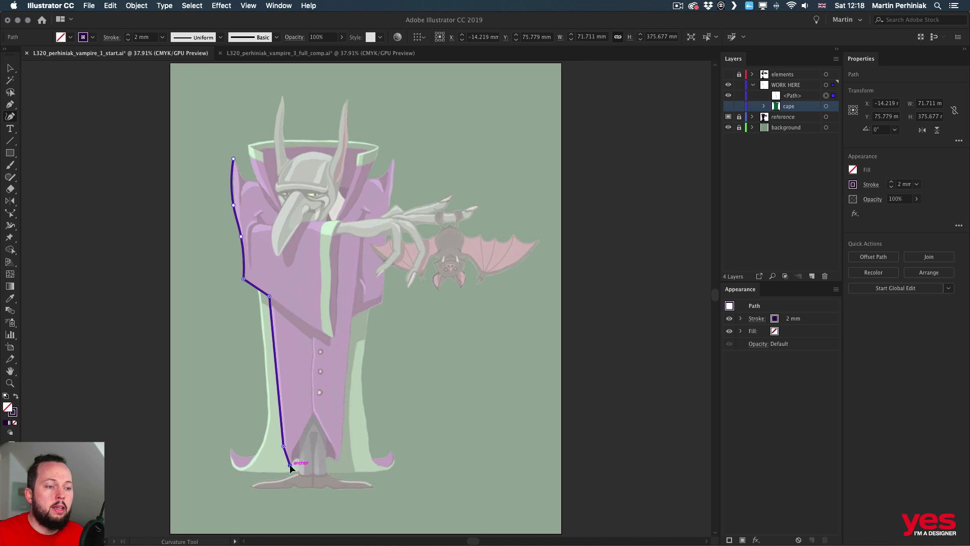
{"action": "left_click", "coordinate": [294, 449]}
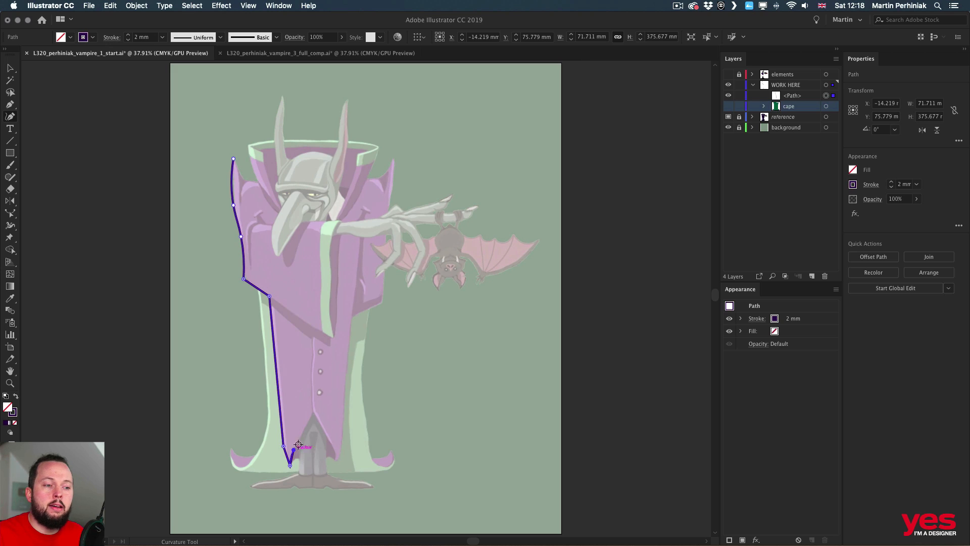
{"action": "left_click", "coordinate": [313, 413]}
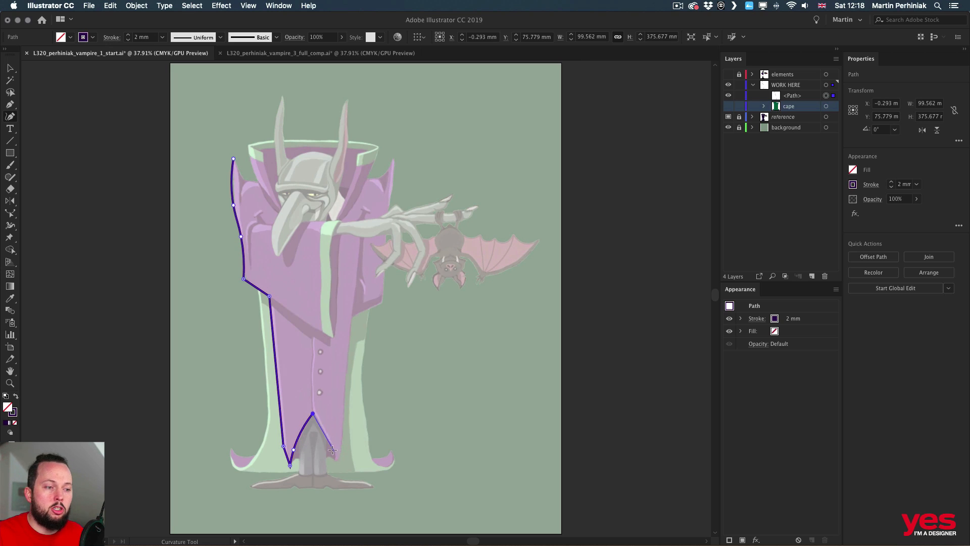
{"action": "left_click", "coordinate": [333, 448]}
{"action": "left_click", "coordinate": [336, 460]}
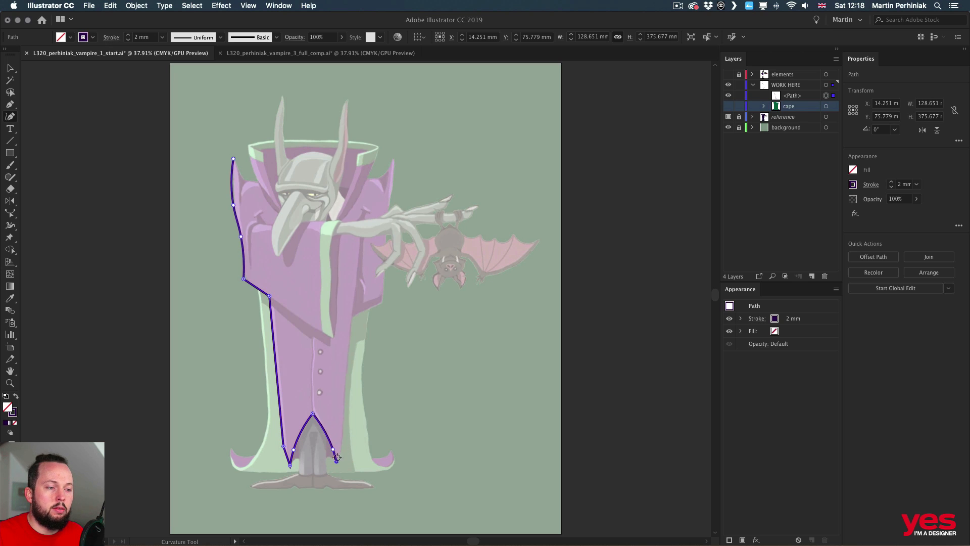
Trace the coat's right edge up from the hem, with straight segments to the right sleeve and out to its lower corner.
{"action": "left_click", "coordinate": [341, 445]}
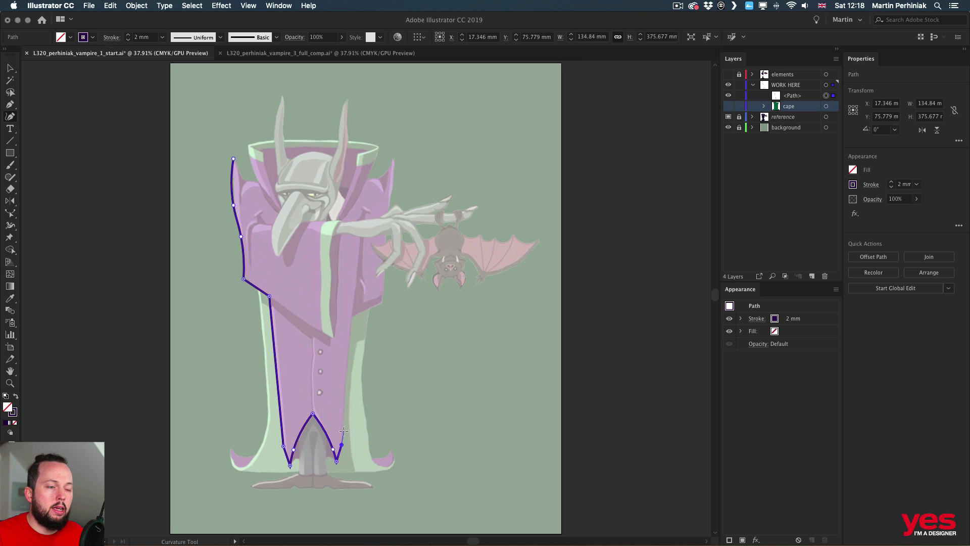
{"action": "left_click", "coordinate": [343, 431]}
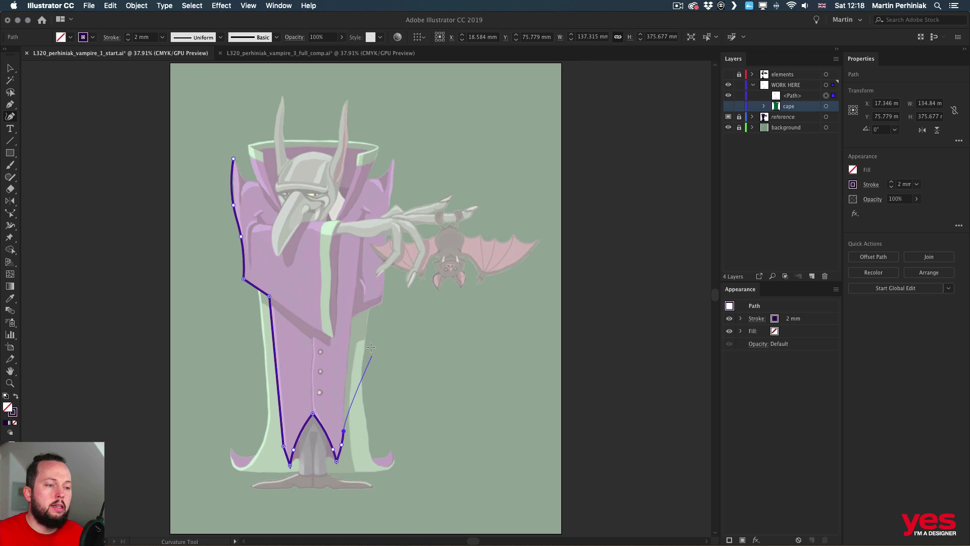
{"action": "left_click", "coordinate": [354, 316], "text": "alt"}
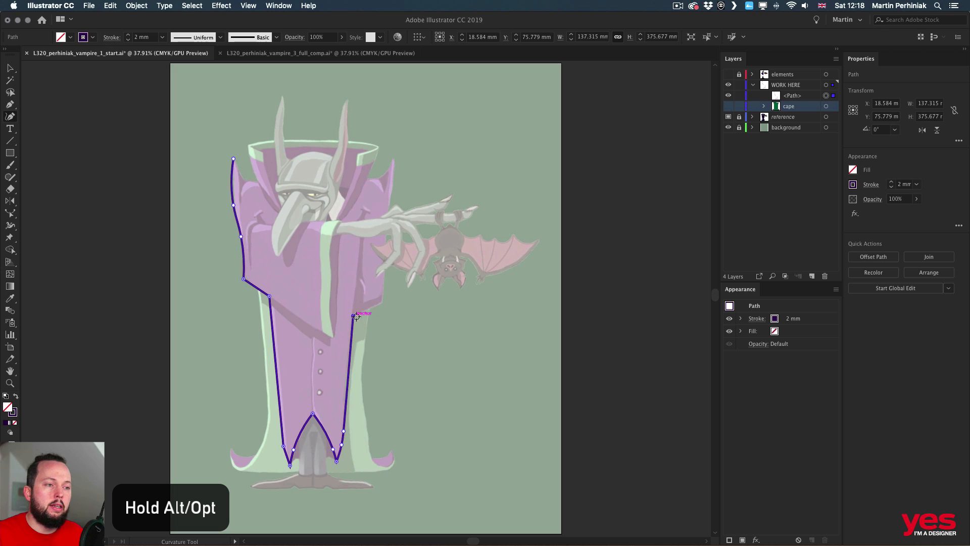
{"action": "left_click", "coordinate": [382, 302], "text": "alt"}
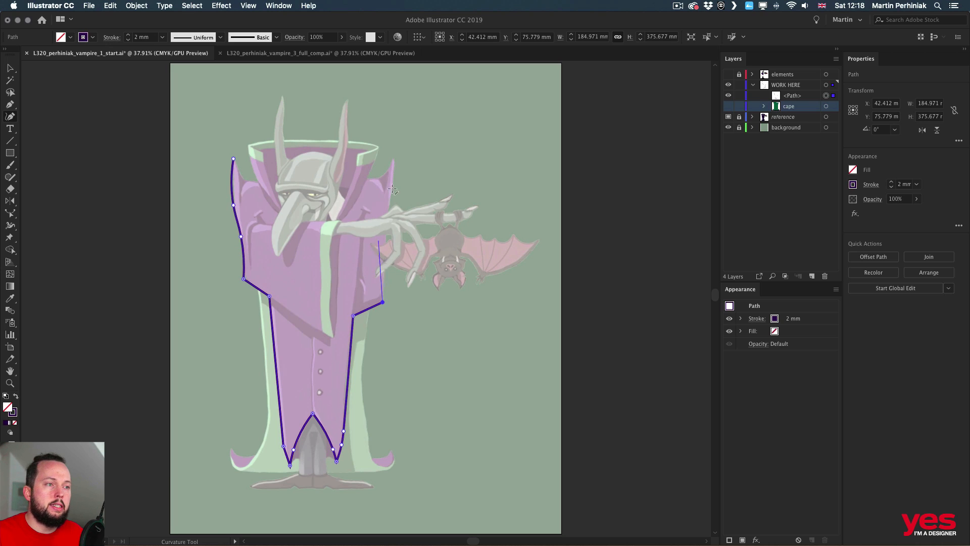
Trace the right sleeve's outer edge with a smooth curve up to the pointed shoulder tip, and make the tip a corner.
{"action": "left_click", "coordinate": [383, 249]}
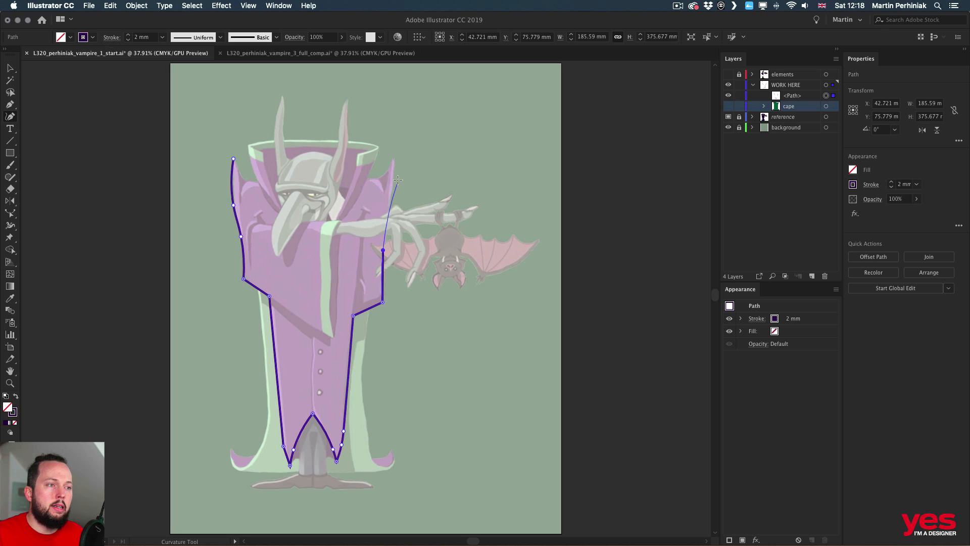
{"action": "left_click", "coordinate": [393, 194]}
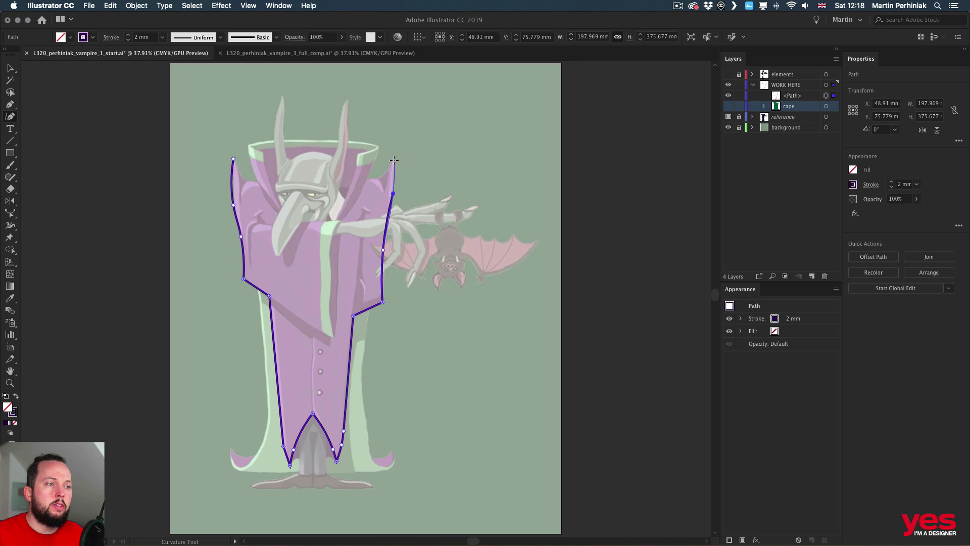
{"action": "left_click", "coordinate": [393, 159]}
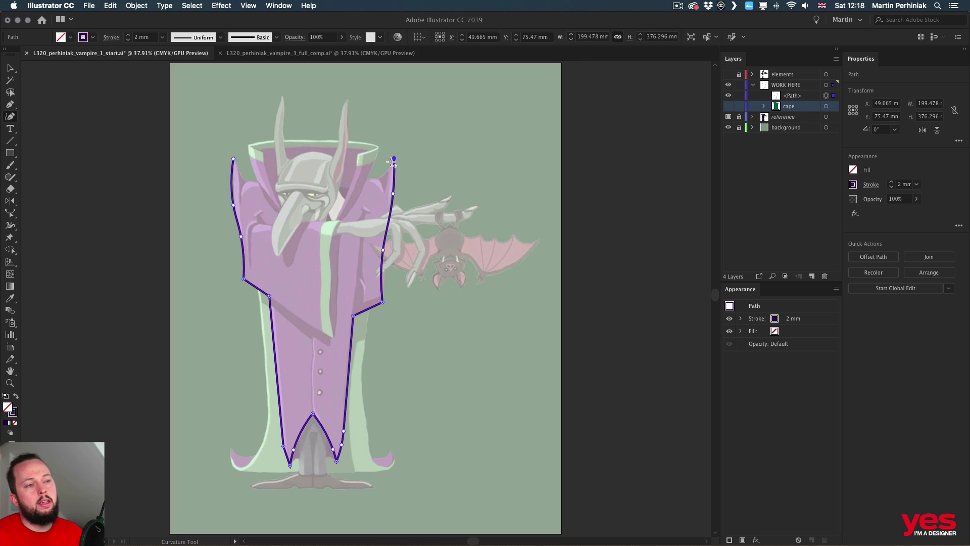
{"action": "double_click", "coordinate": [394, 159]}
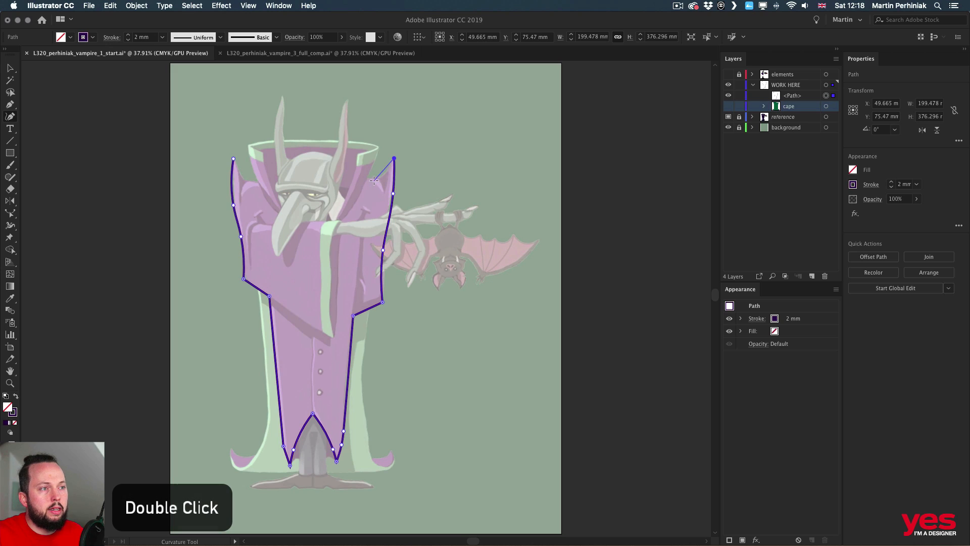
Curve the path from the right shoulder tip across the vampire's face to the left shoulder tip and close the outline.
{"action": "left_click", "coordinate": [380, 178]}
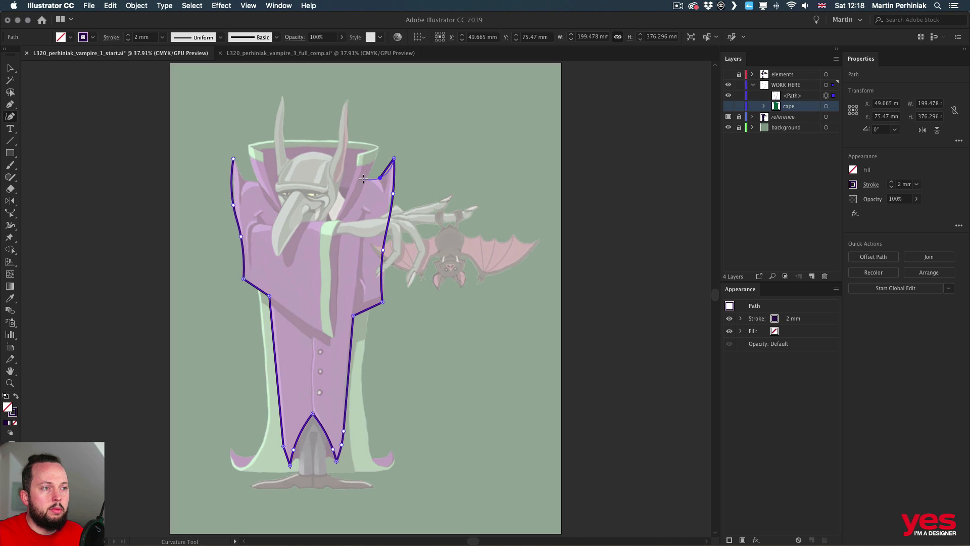
{"action": "left_click", "coordinate": [364, 179]}
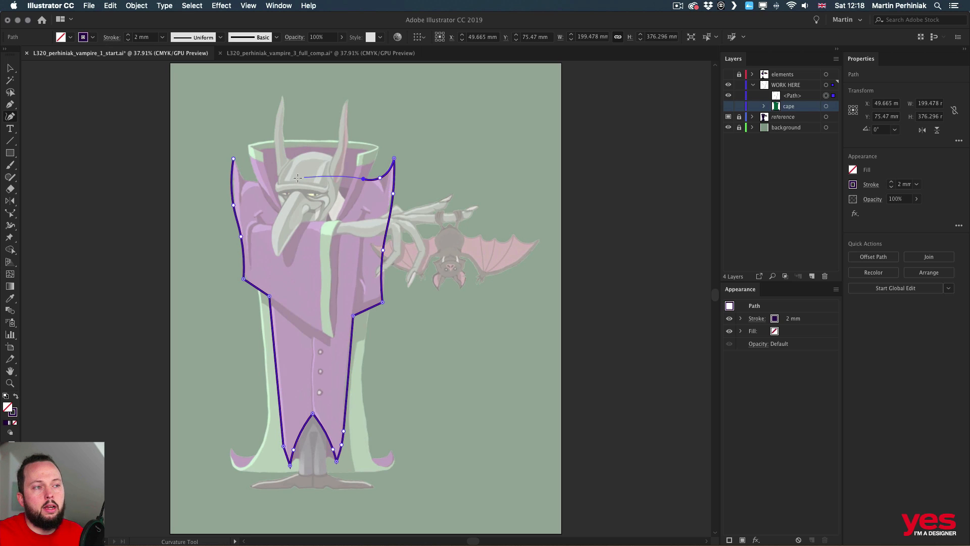
{"action": "left_click", "coordinate": [271, 180]}
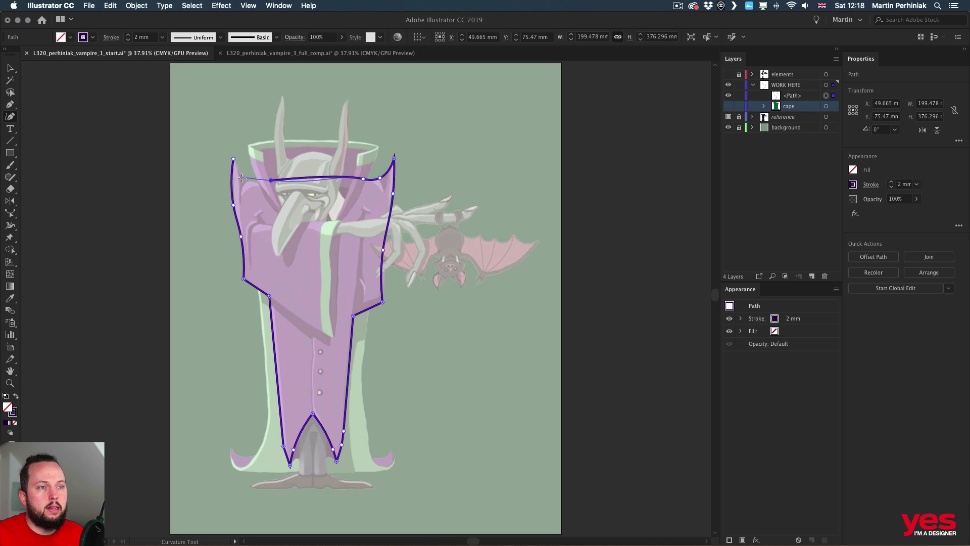
{"action": "left_click", "coordinate": [244, 179]}
{"action": "left_click", "coordinate": [233, 159]}
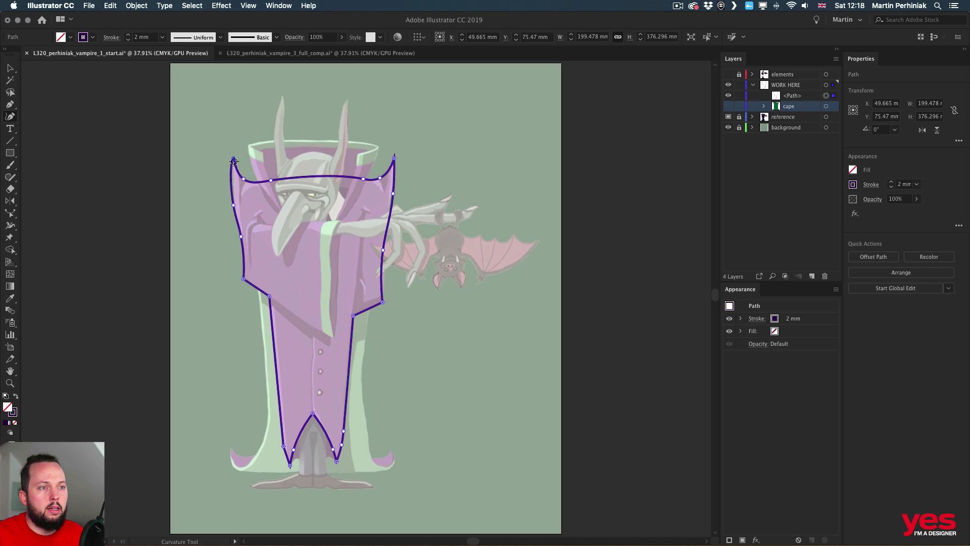
Select the closed coat outline and switch the drawing mode to Draw Inside.
{"action": "key", "text": "v"}
{"action": "left_click", "coordinate": [502, 187]}
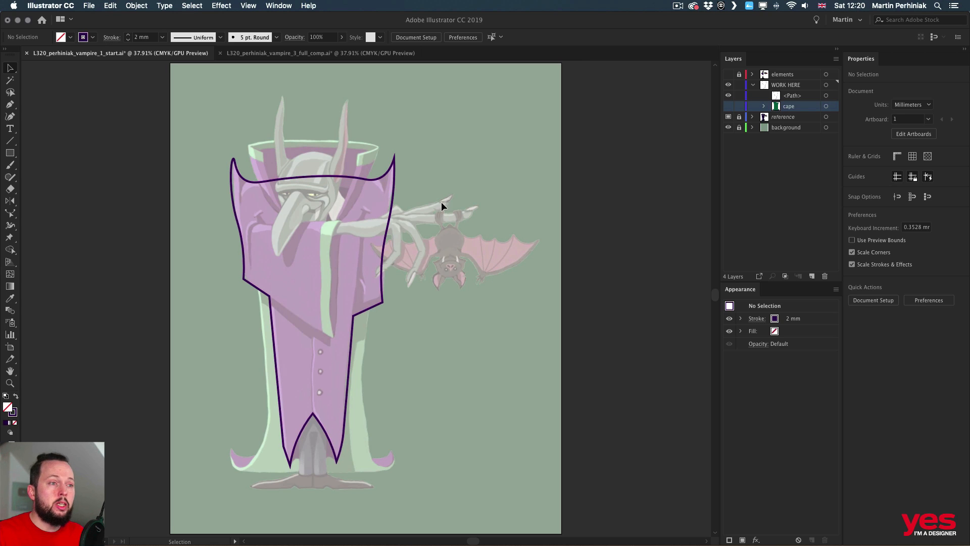
{"action": "left_click", "coordinate": [264, 219]}
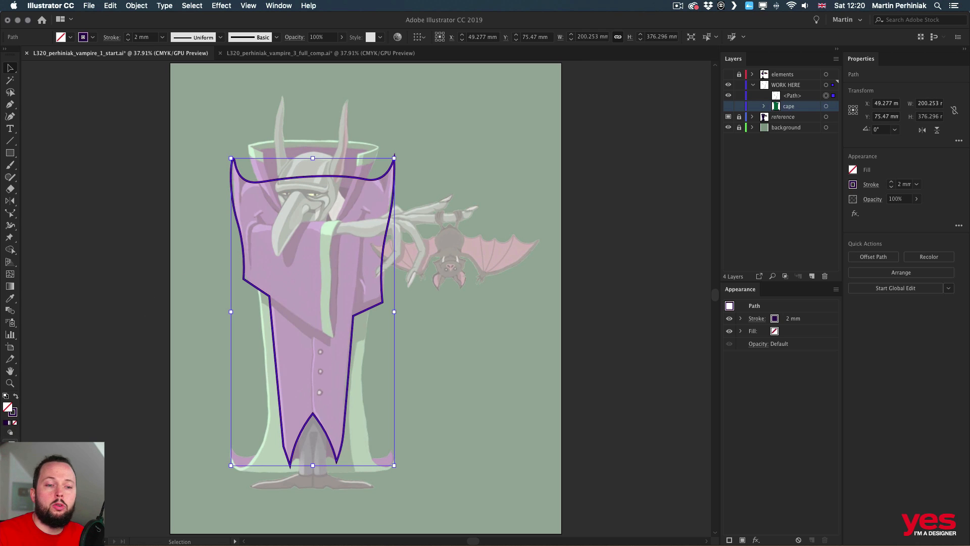
{"action": "left_click", "coordinate": [11, 432]}
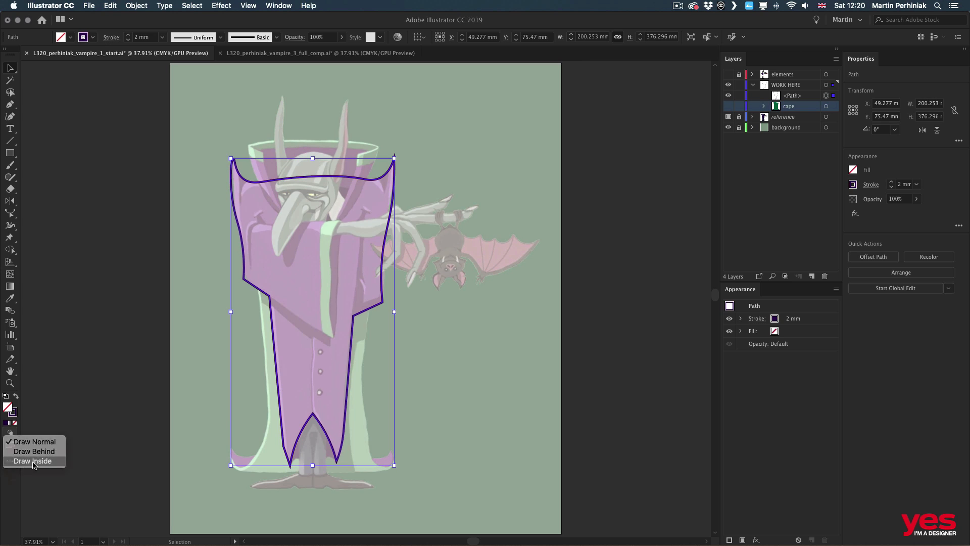
{"action": "left_click", "coordinate": [23, 462]}
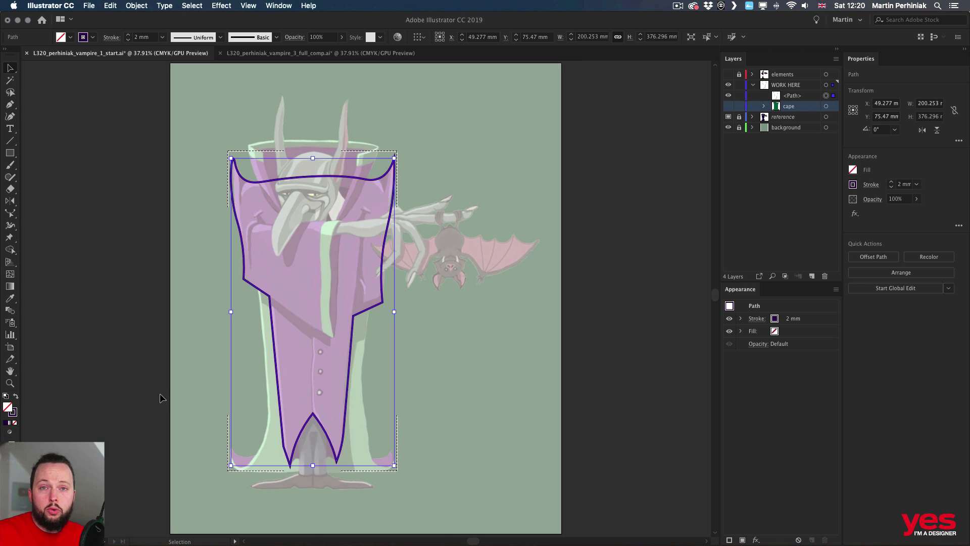
{"action": "key", "text": "shift+d"}
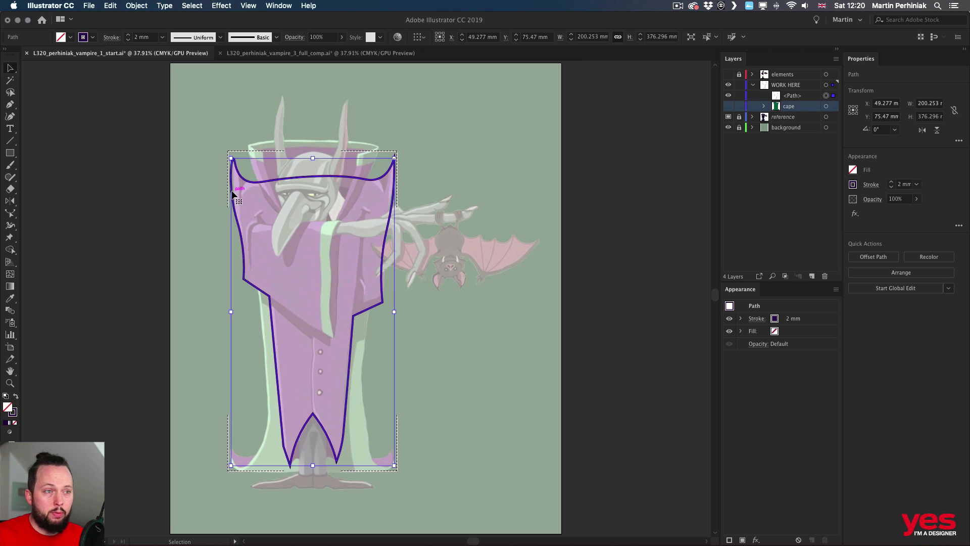
Draw a closed straight-edged shadow shape with the Pen tool inside the coat, along the right sleeve fold and past its lower edge.
{"action": "key", "text": "p"}
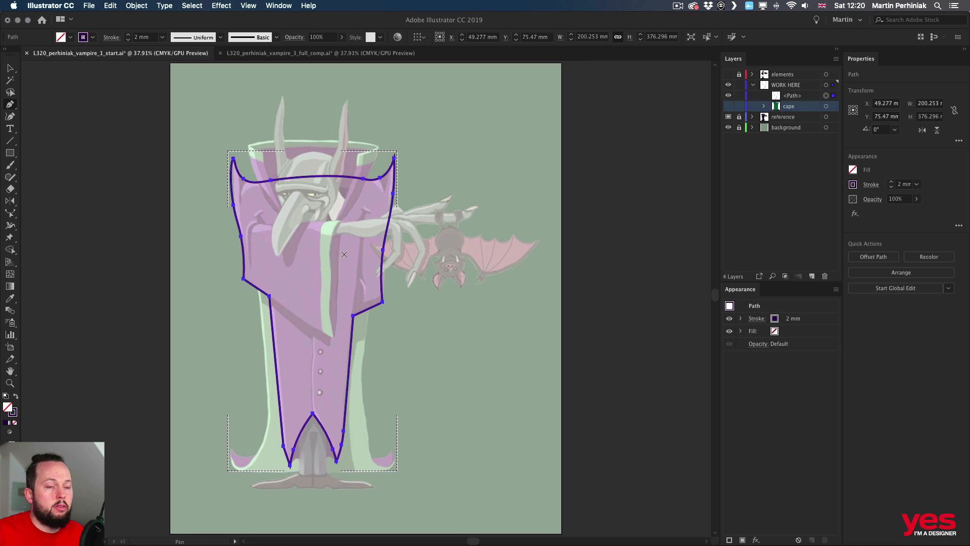
{"action": "left_click", "coordinate": [363, 210]}
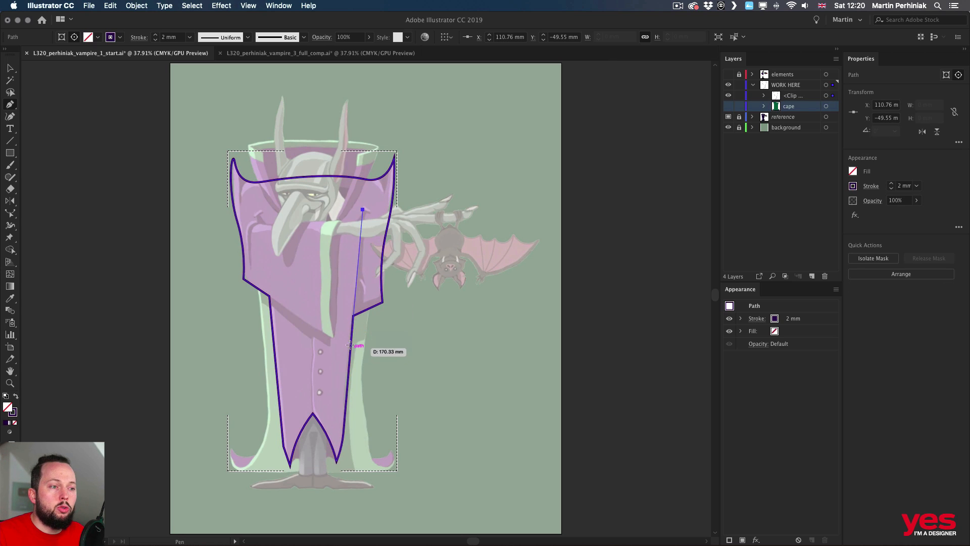
{"action": "left_click", "coordinate": [352, 334]}
{"action": "left_click", "coordinate": [394, 314]}
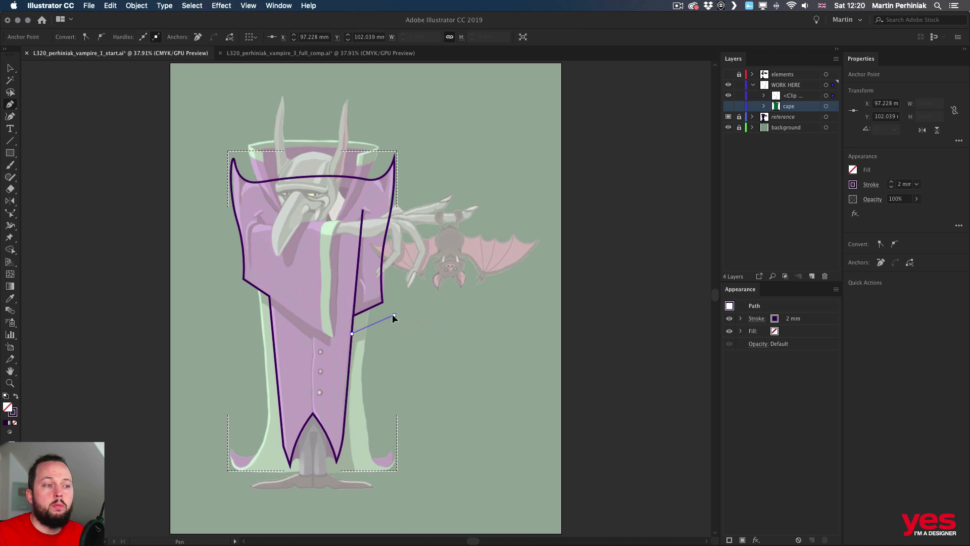
{"action": "left_click", "coordinate": [394, 291]}
{"action": "left_click", "coordinate": [363, 302]}
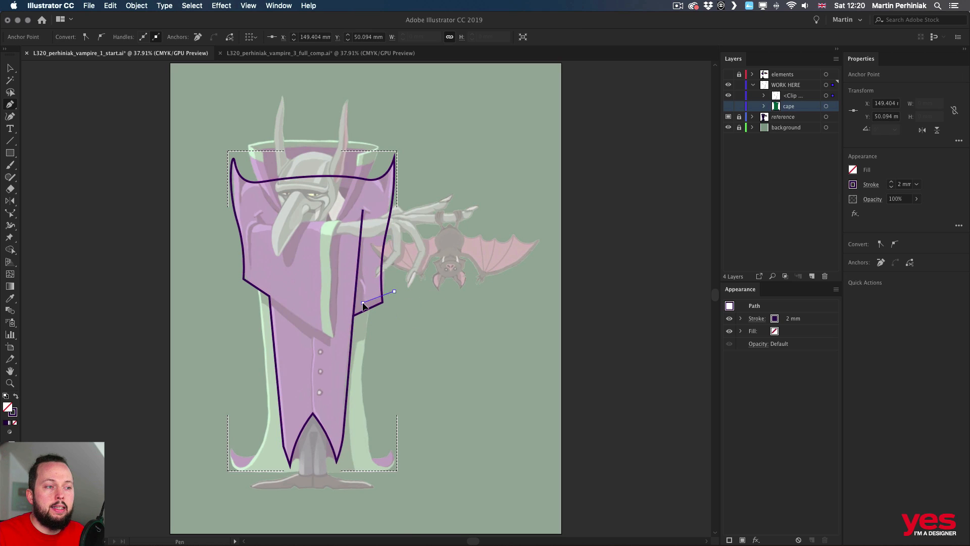
{"action": "left_click", "coordinate": [363, 210]}
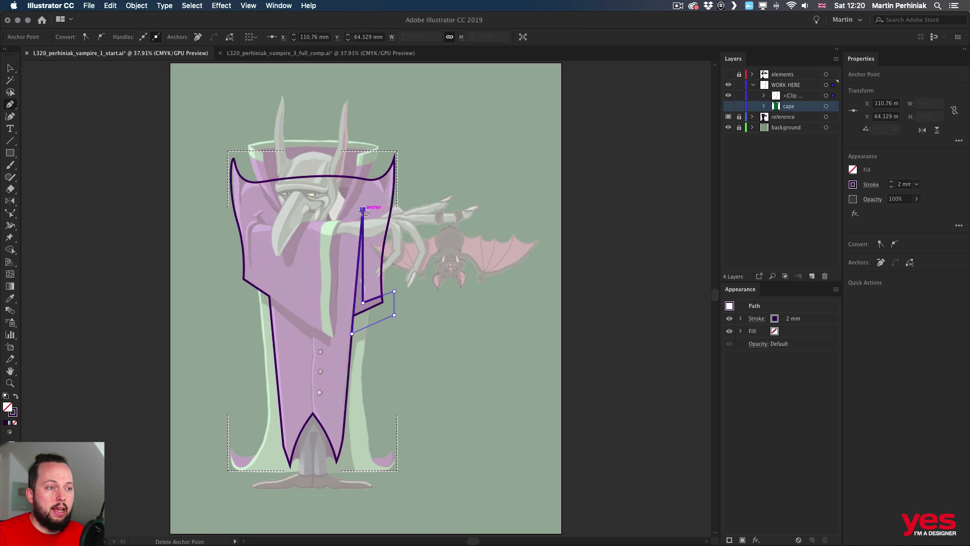
Swap the fill and stroke of the right sleeve's shadow shape for a solid dark purple fill without a stroke.
{"action": "key", "text": "v"}
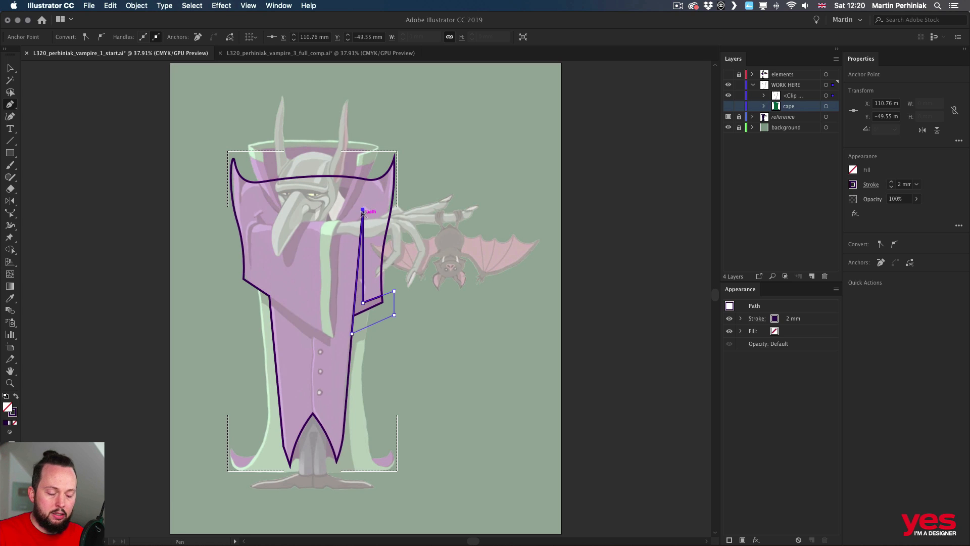
{"action": "key", "text": "shift+x"}
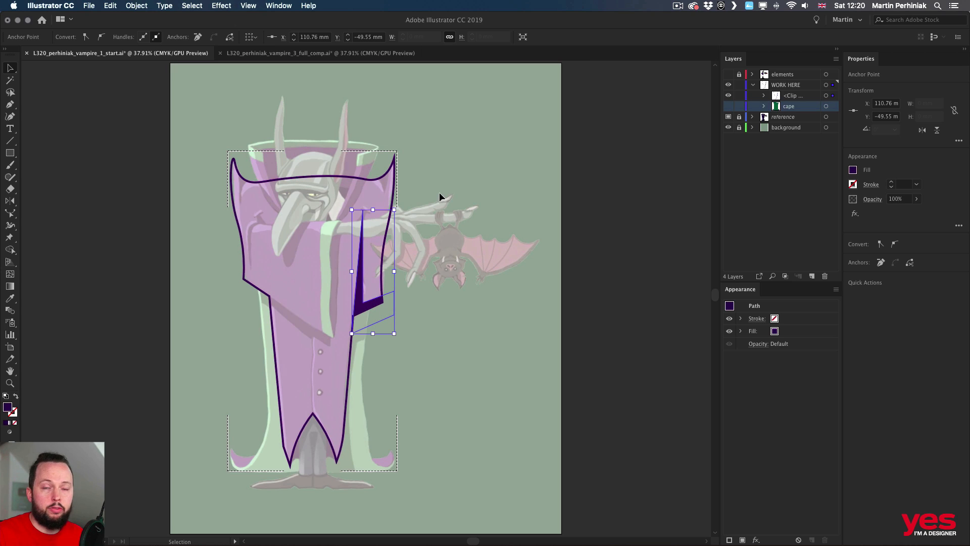
Draw a closed diagonal shadow band with the Pen tool inside the coat, under the left sleeve's lower edge, and deselect it.
{"action": "key", "text": "p"}
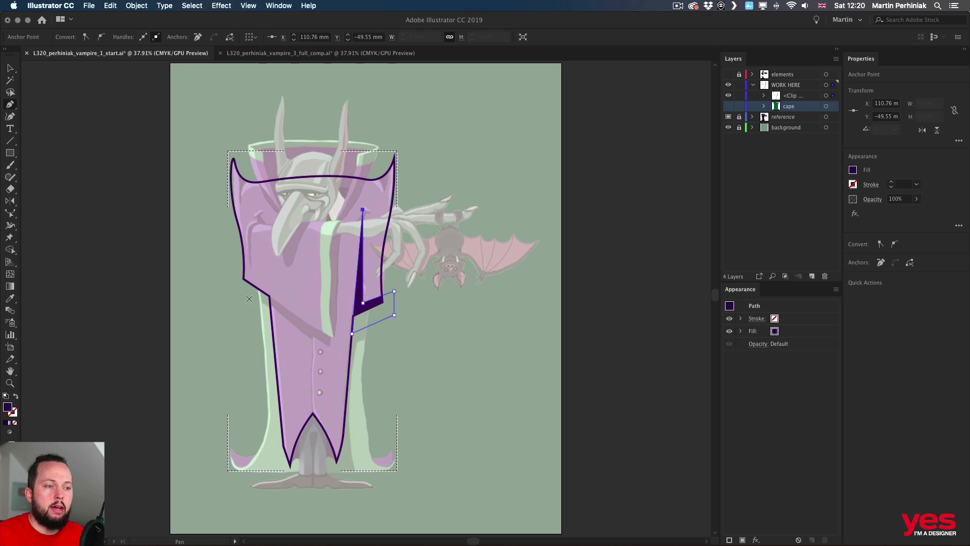
{"action": "left_click_drag", "start_coordinate": [257, 299], "coordinate": [297, 331]}
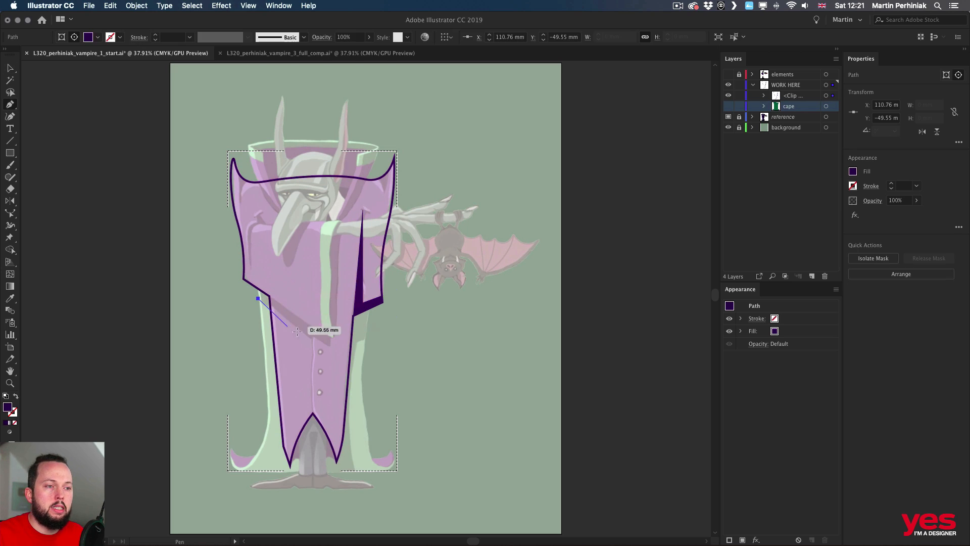
{"action": "left_click", "coordinate": [312, 338]}
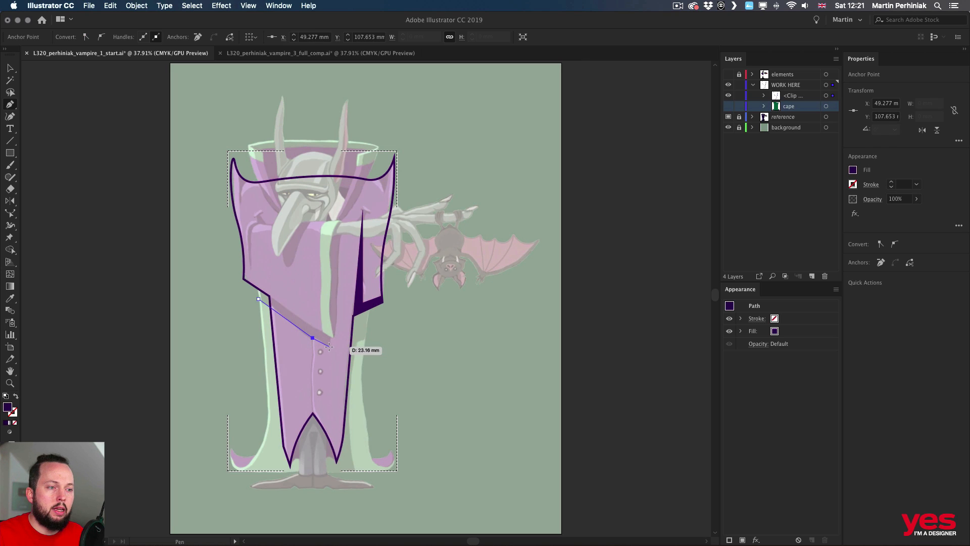
{"action": "left_click", "coordinate": [329, 346]}
{"action": "left_click", "coordinate": [329, 322]}
{"action": "left_click", "coordinate": [260, 273]}
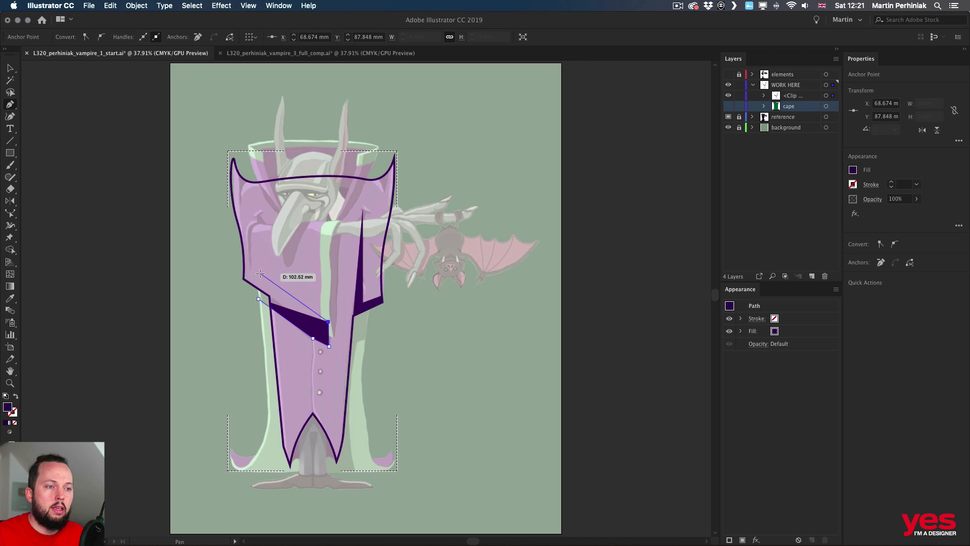
{"action": "left_click", "coordinate": [258, 298]}
{"action": "key", "text": "v"}
{"action": "left_click", "coordinate": [214, 332]}
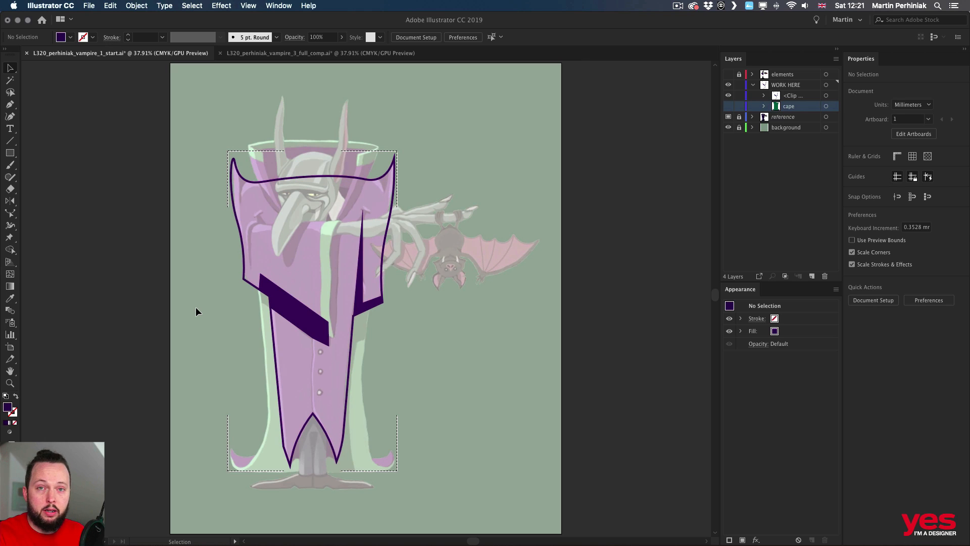
Draw a small closed, pointed shadow shape with the Pen tool inside the coat below the left shoulder tip and deselect it.
{"action": "key", "text": "p"}
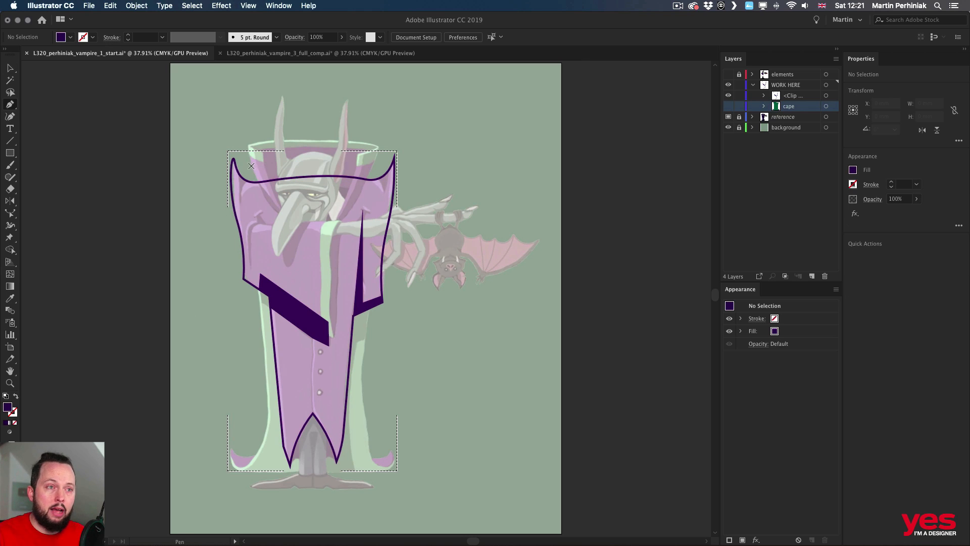
{"action": "left_click_drag", "start_coordinate": [240, 163], "coordinate": [241, 170]}
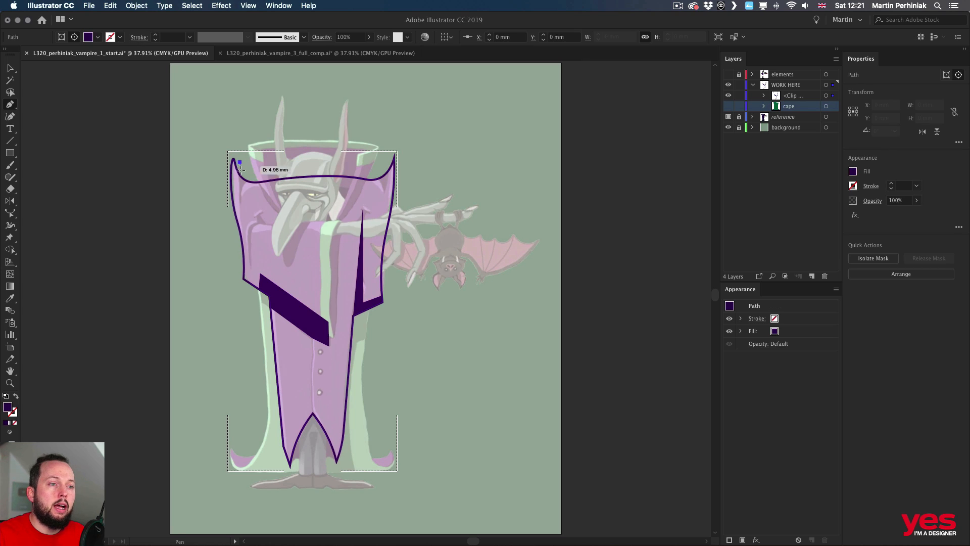
{"action": "left_click", "coordinate": [240, 205]}
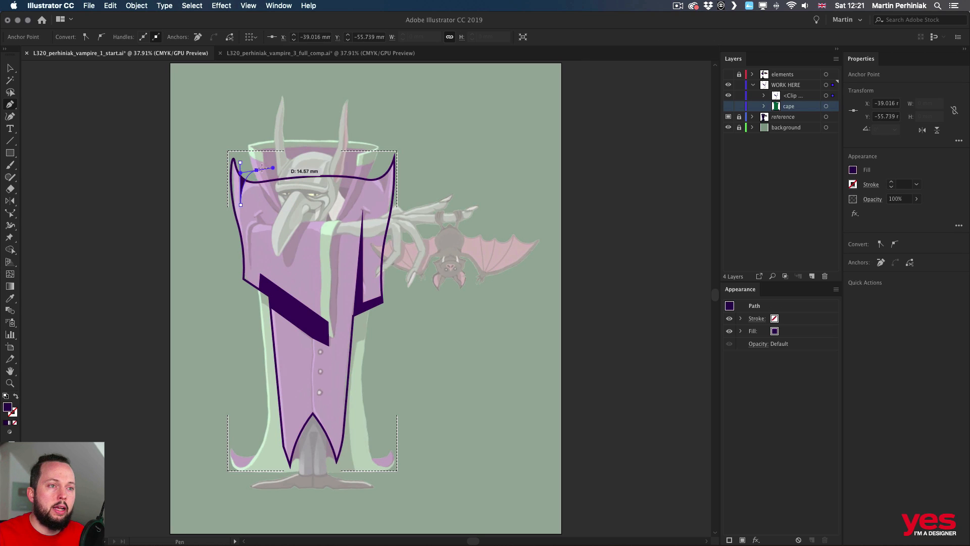
{"action": "left_click_drag", "start_coordinate": [240, 163], "coordinate": [242, 160]}
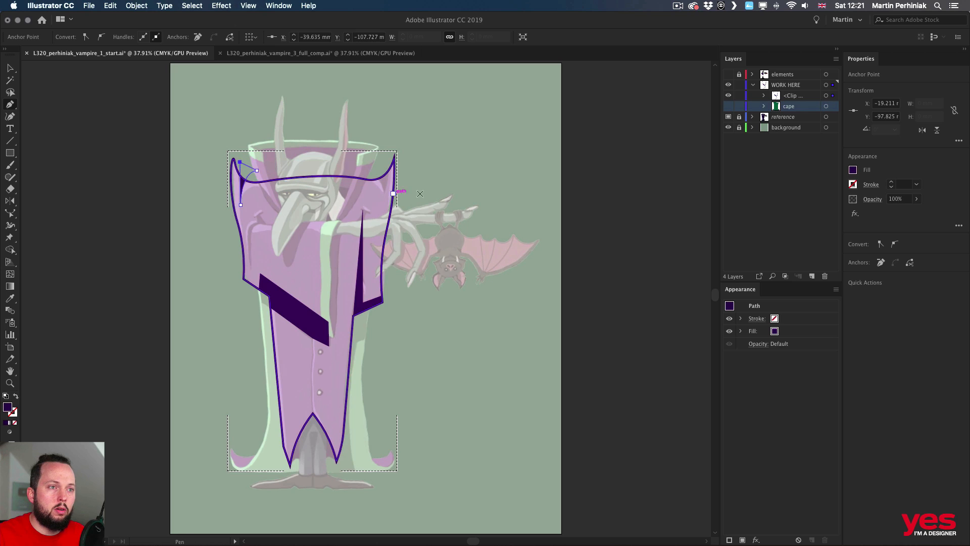
{"action": "key", "text": "super+shift+a"}
Draw a small closed, pointed shadow shape below the right shoulder tip, deselect it and return to normal drawing mode.
{"action": "left_click", "coordinate": [373, 171]}
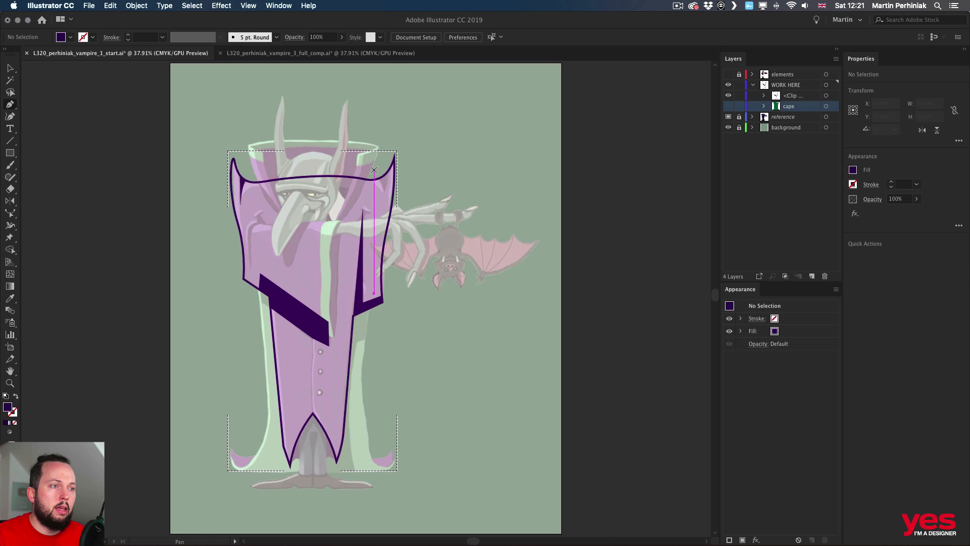
{"action": "left_click", "coordinate": [384, 194]}
{"action": "left_click_drag", "start_coordinate": [384, 194], "coordinate": [388, 156]}
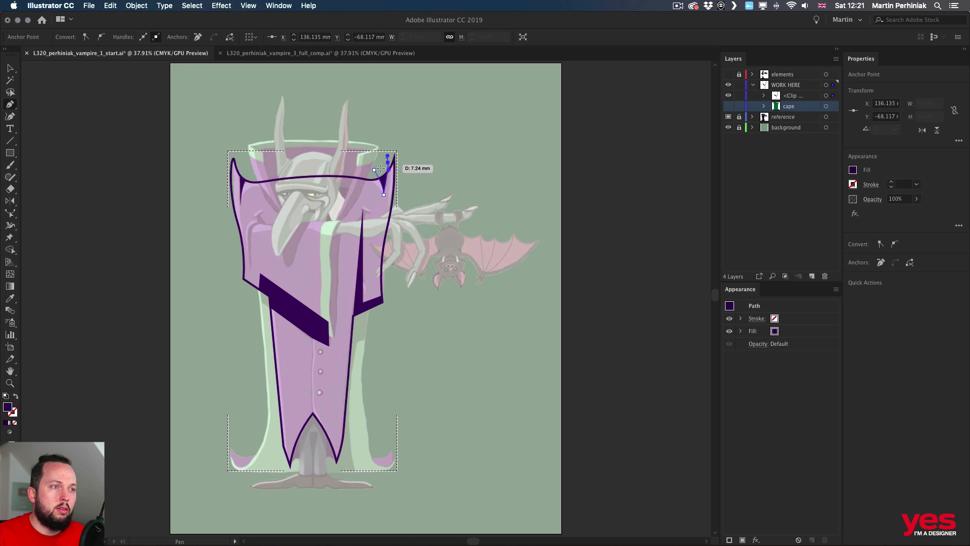
{"action": "left_click", "coordinate": [374, 170]}
{"action": "key", "text": "v"}
{"action": "left_click", "coordinate": [429, 159]}
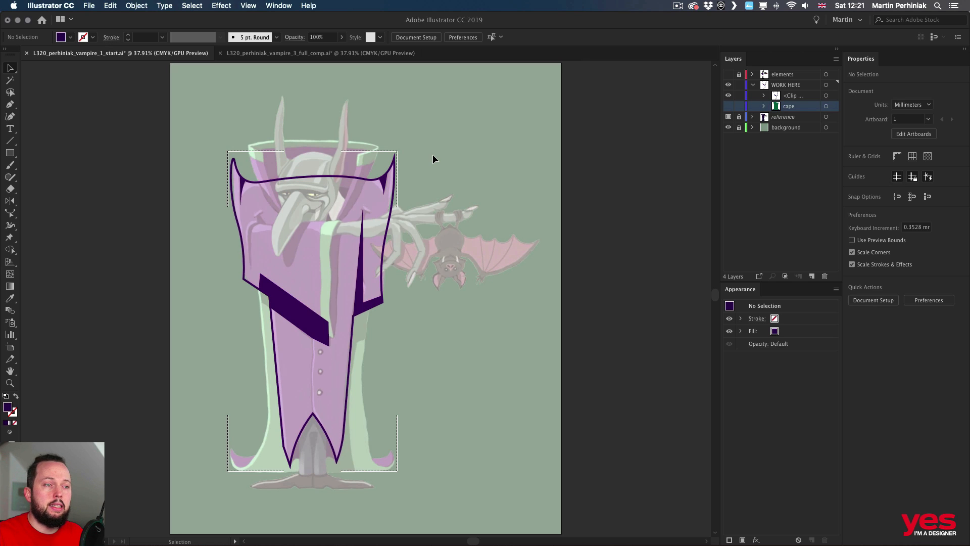
{"action": "key", "text": "shift+d"}
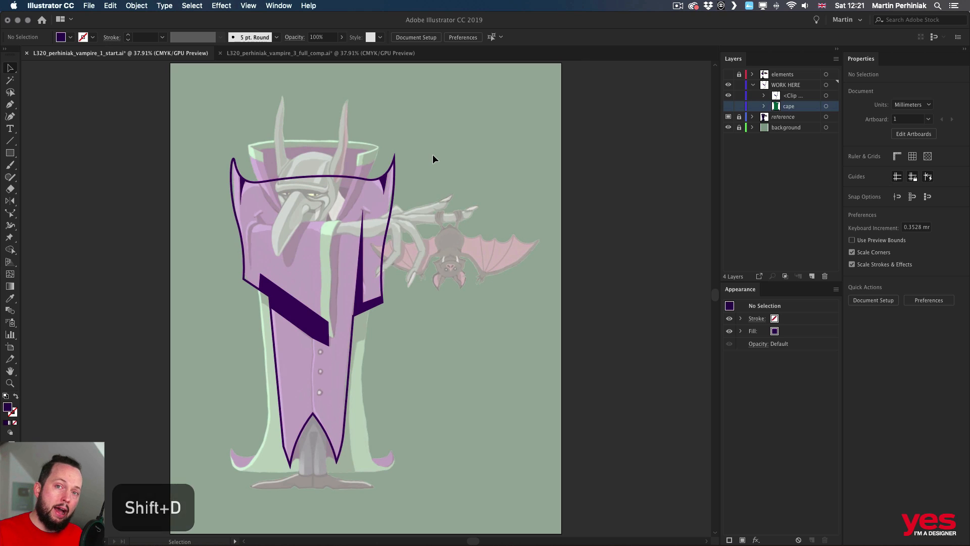
Expand the coat's clip group, select its clipping path and widen the layer list enough to read the item names.
{"action": "left_click", "coordinate": [765, 96]}
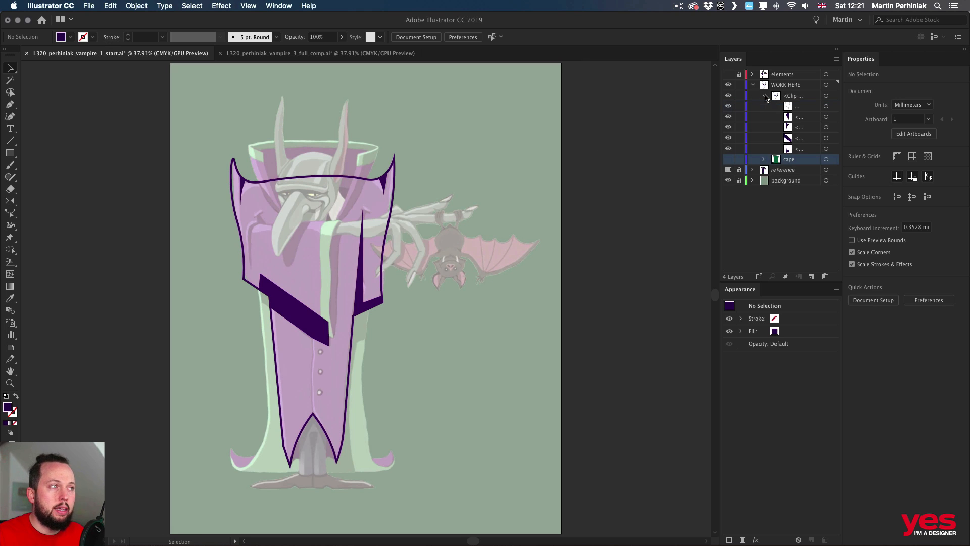
{"action": "left_click", "coordinate": [827, 107]}
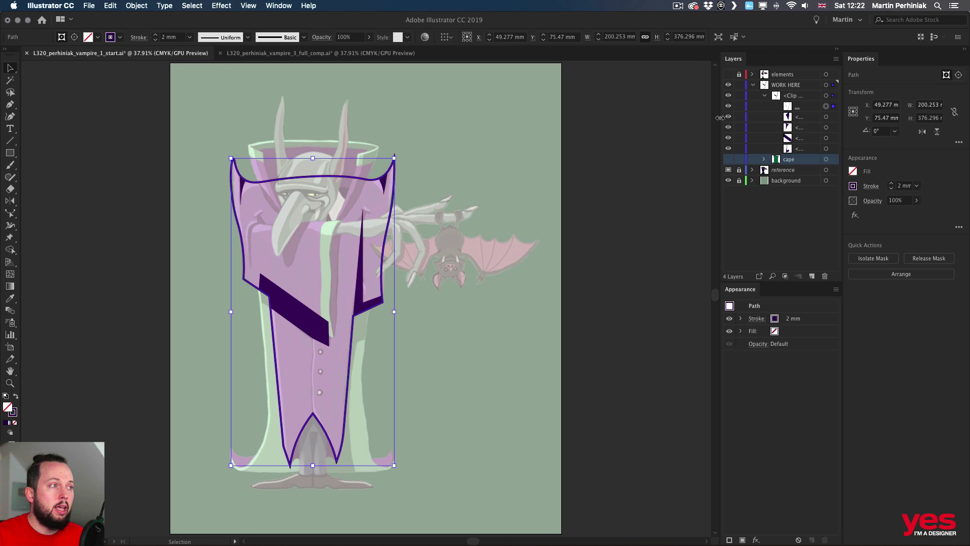
{"action": "left_click_drag", "start_coordinate": [720, 117], "coordinate": [688, 118]}
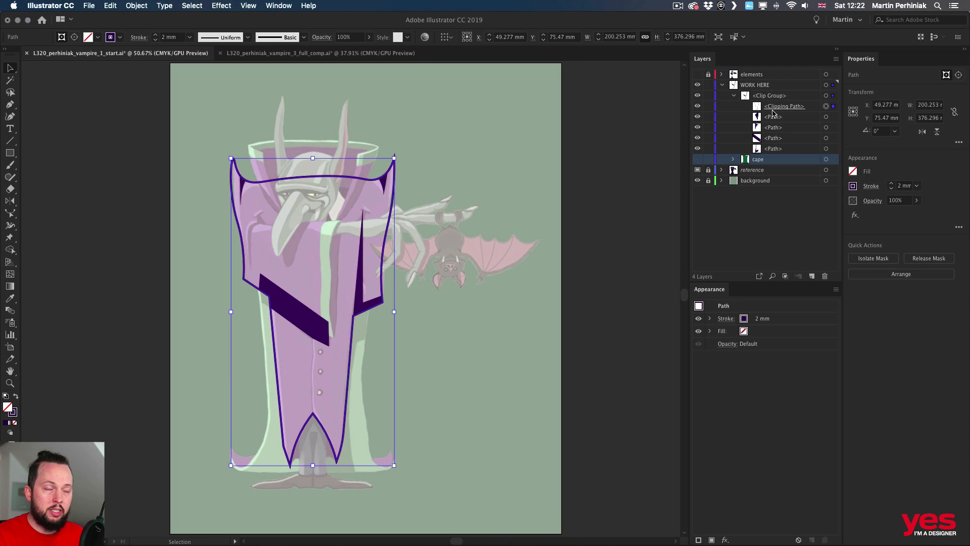
{"action": "left_click", "coordinate": [828, 108]}
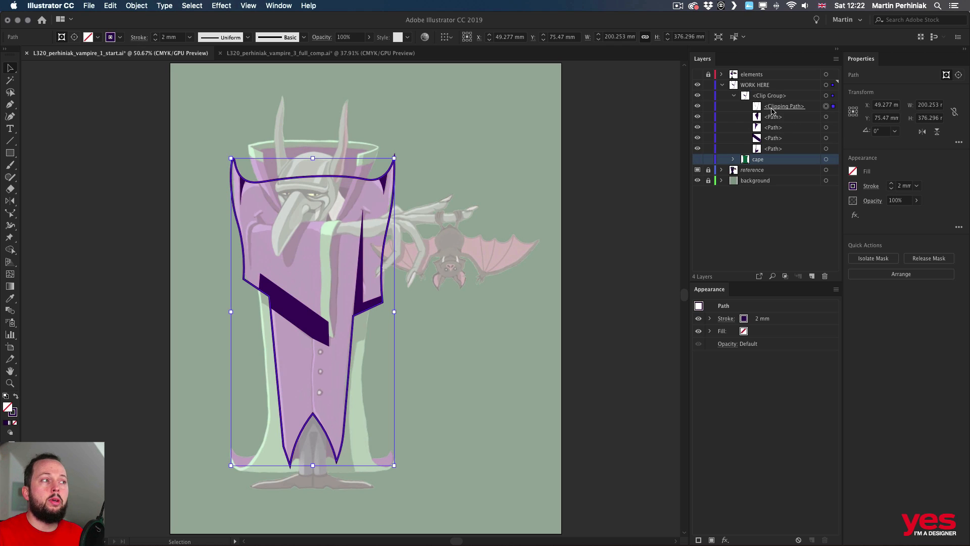
Select the diagonal shadow path inside the clip group, move it off the coat to the left and return it to its place.
{"action": "left_click", "coordinate": [786, 120]}
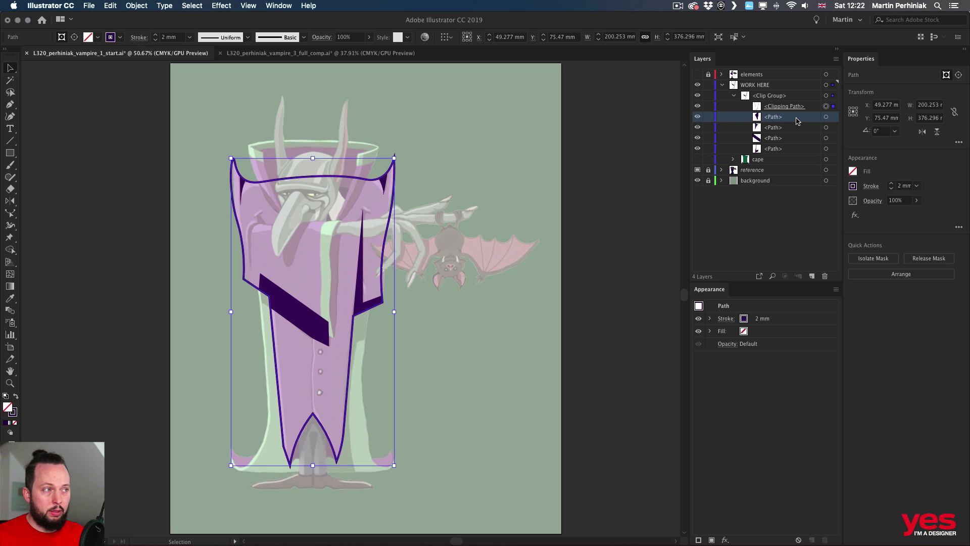
{"action": "left_click", "coordinate": [826, 116]}
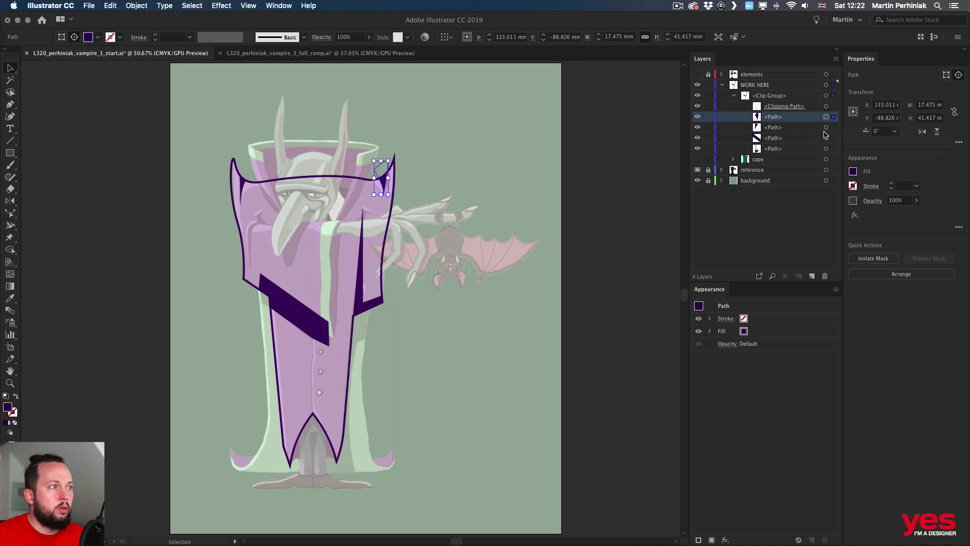
{"action": "left_click", "coordinate": [826, 138]}
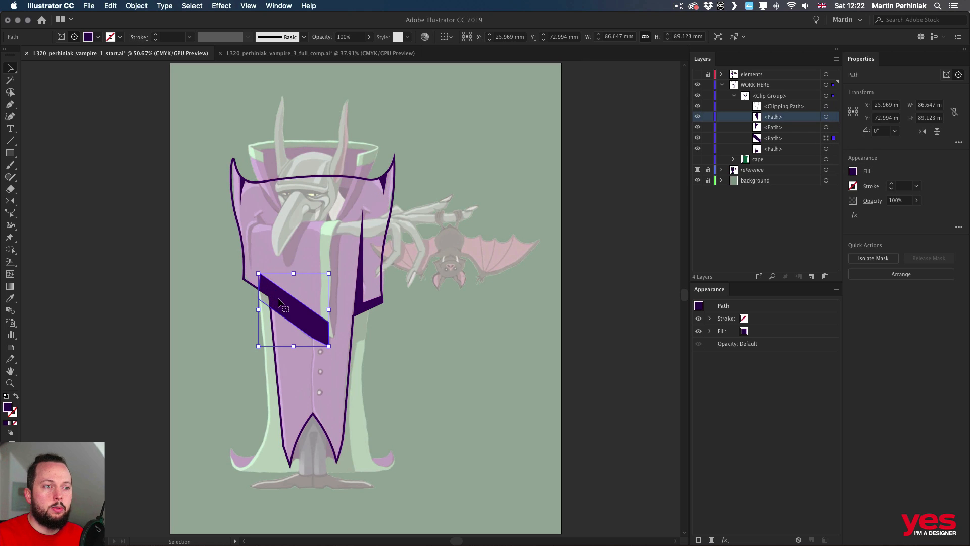
{"action": "left_click_drag", "start_coordinate": [301, 316], "coordinate": [237, 323]}
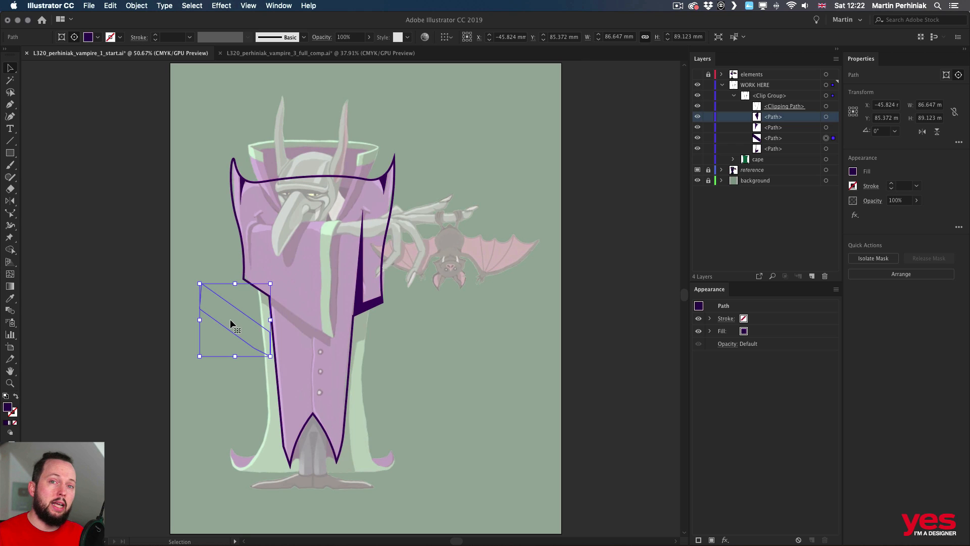
{"action": "left_click_drag", "start_coordinate": [231, 324], "coordinate": [293, 317]}
{"action": "left_click", "coordinate": [220, 346]}
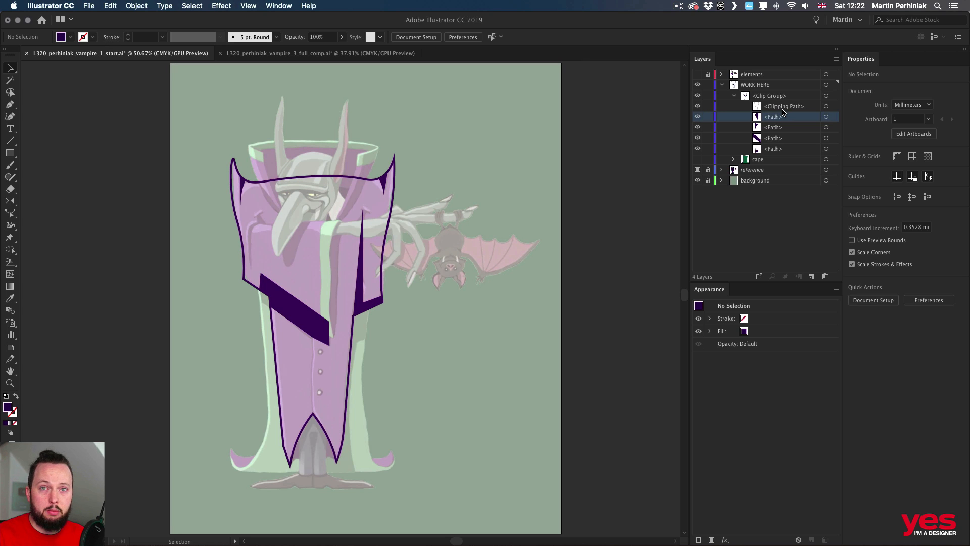
Fill the coat's clipping path with the Vampire cloak 100 swatch and set its stroke to None.
{"action": "left_click", "coordinate": [825, 106]}
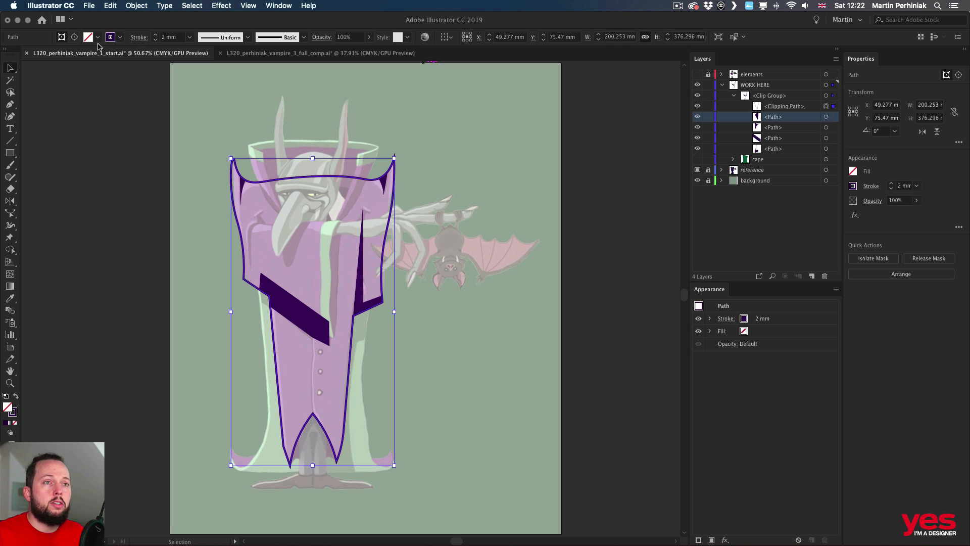
{"action": "left_click", "coordinate": [121, 36]}
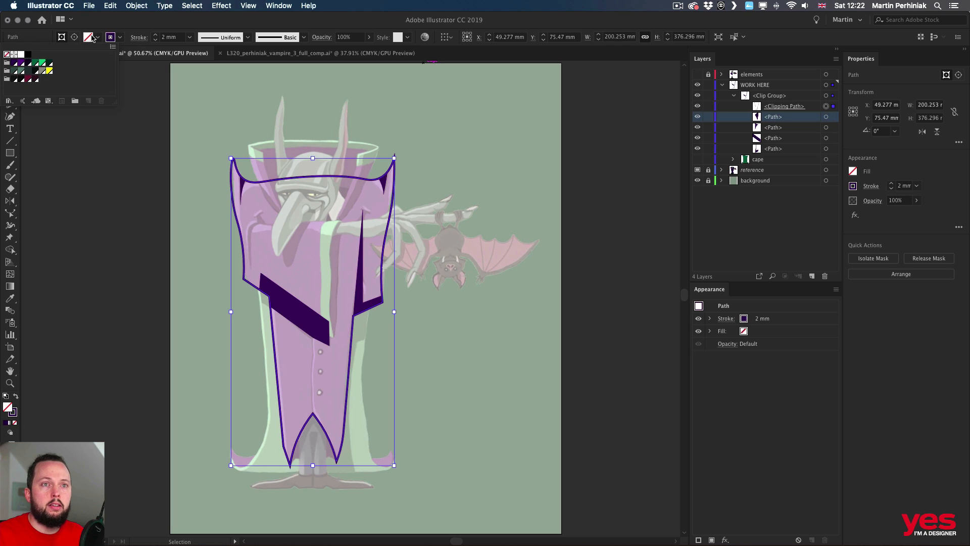
{"action": "left_click", "coordinate": [21, 63]}
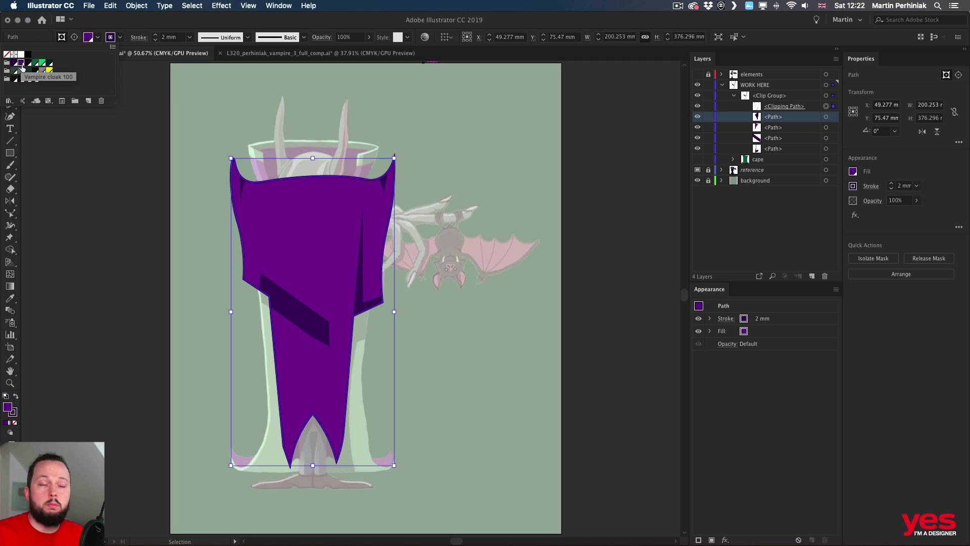
{"action": "left_click", "coordinate": [117, 37]}
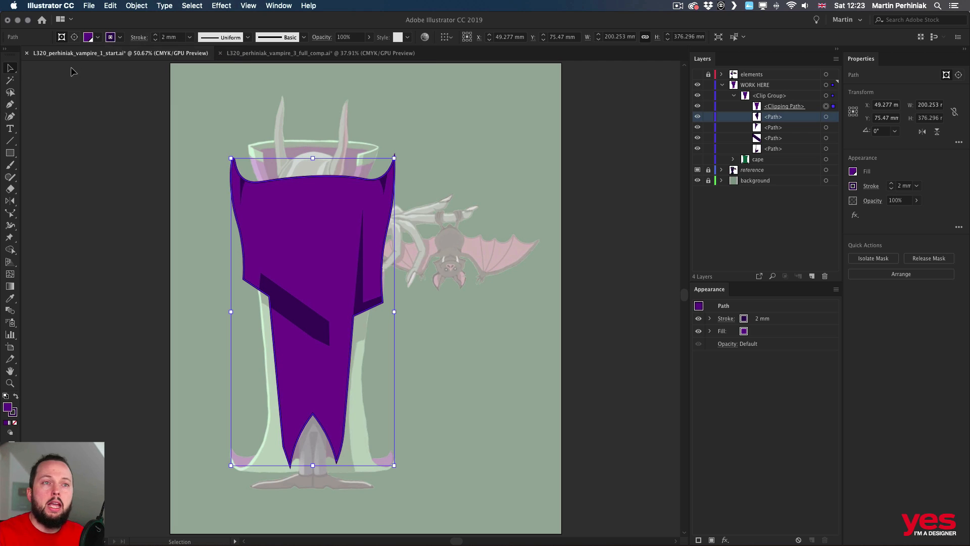
{"action": "left_click", "coordinate": [120, 37]}
{"action": "left_click", "coordinate": [13, 54]}
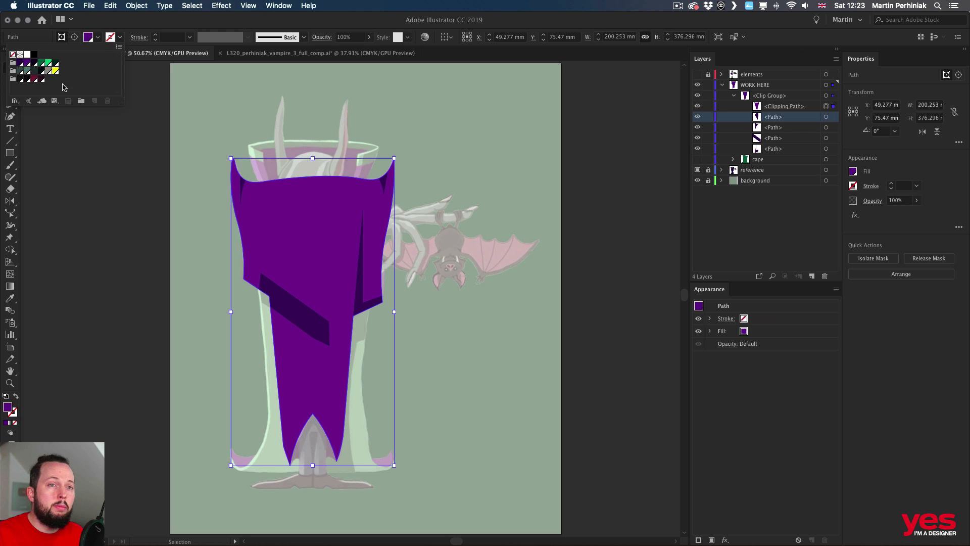
Move the clipping path below the shading paths in the clip group and restore it to the top of the group.
{"action": "left_click", "coordinate": [803, 109]}
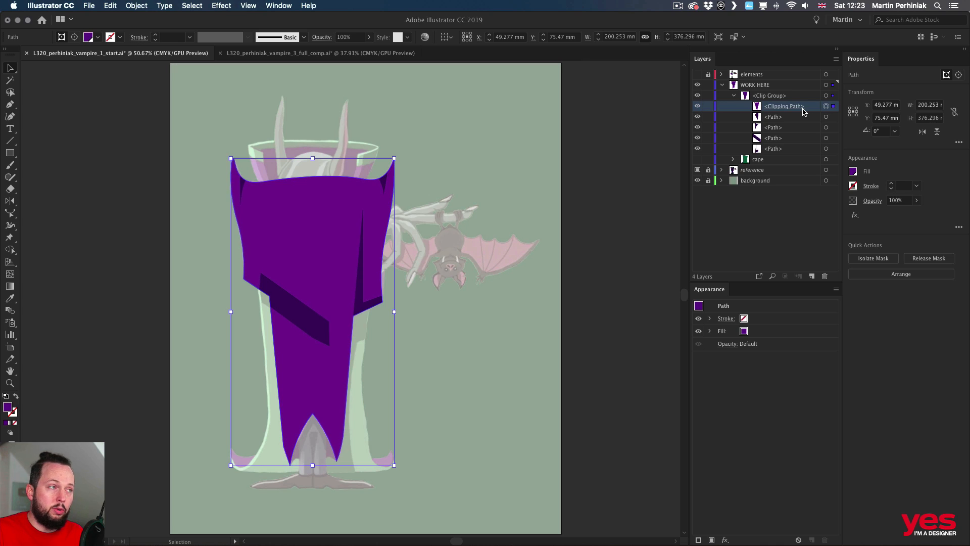
{"action": "left_click", "coordinate": [586, 207]}
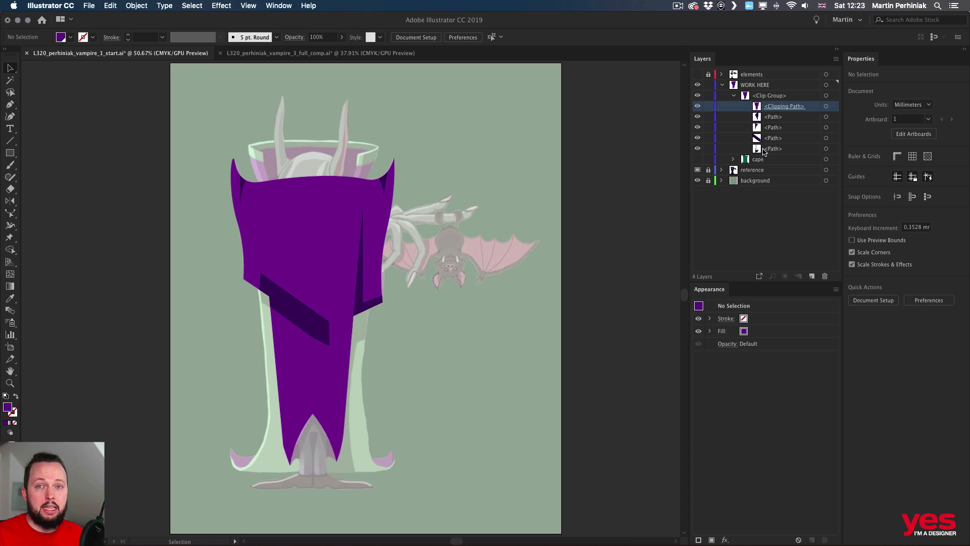
{"action": "left_click_drag", "start_coordinate": [809, 107], "coordinate": [808, 154]}
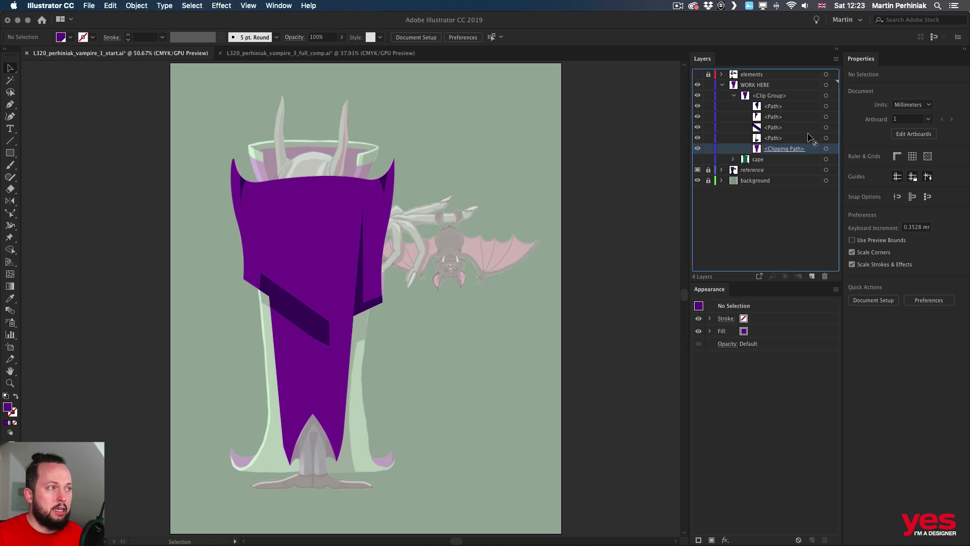
{"action": "left_click_drag", "start_coordinate": [801, 109], "coordinate": [799, 105]}
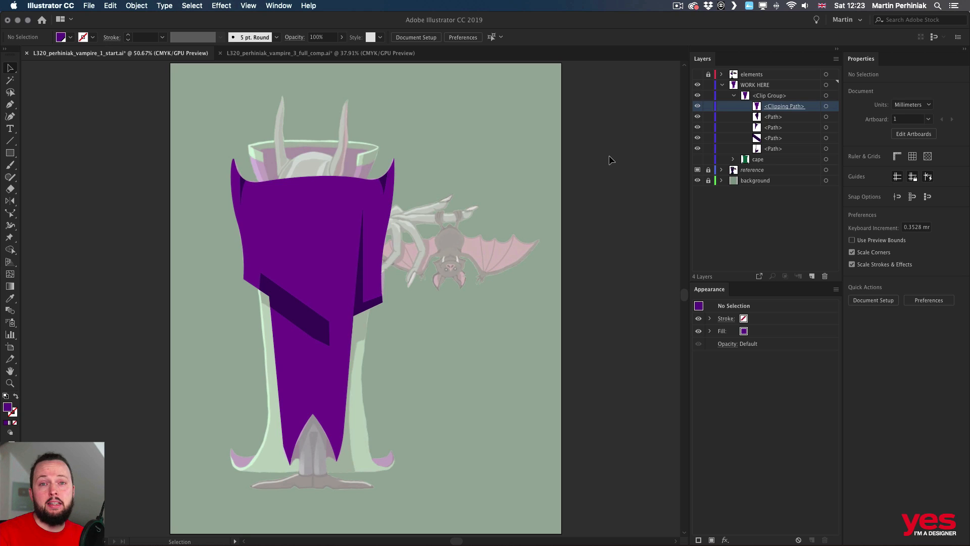
Collapse the clip group, rename it coat, and make the cape group visible beneath it.
{"action": "left_click", "coordinate": [733, 96]}
{"action": "double_click", "coordinate": [767, 96]}
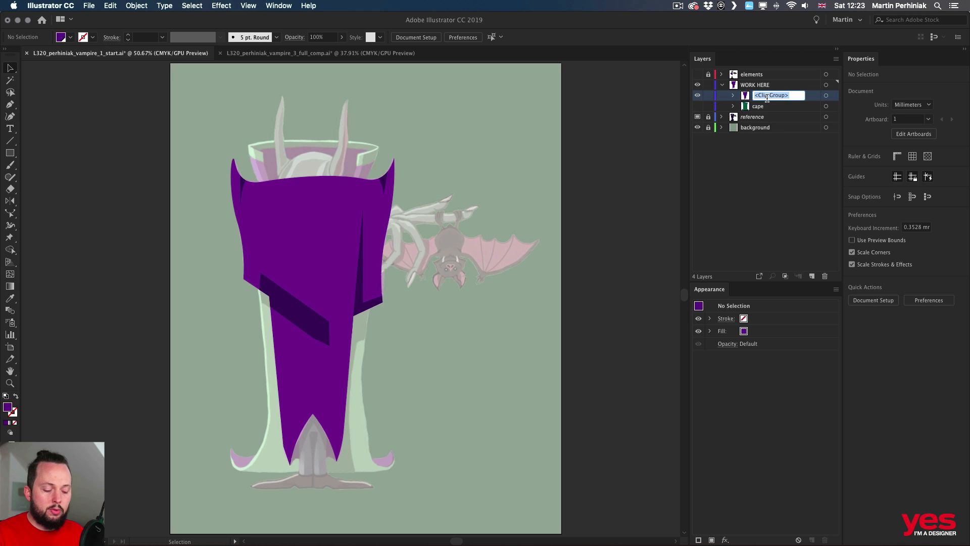
{"action": "type", "text": "coat"}
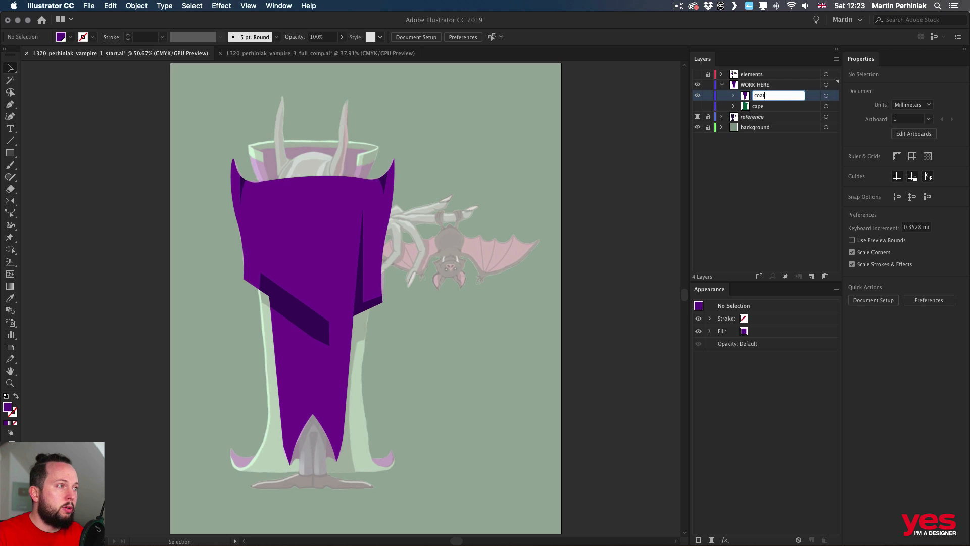
{"action": "key", "text": "Return"}
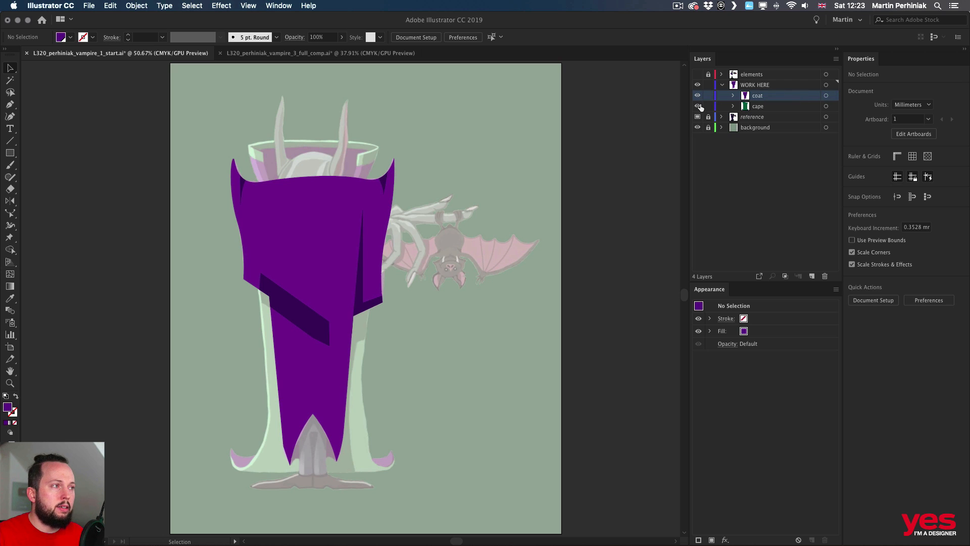
{"action": "left_click", "coordinate": [697, 106]}
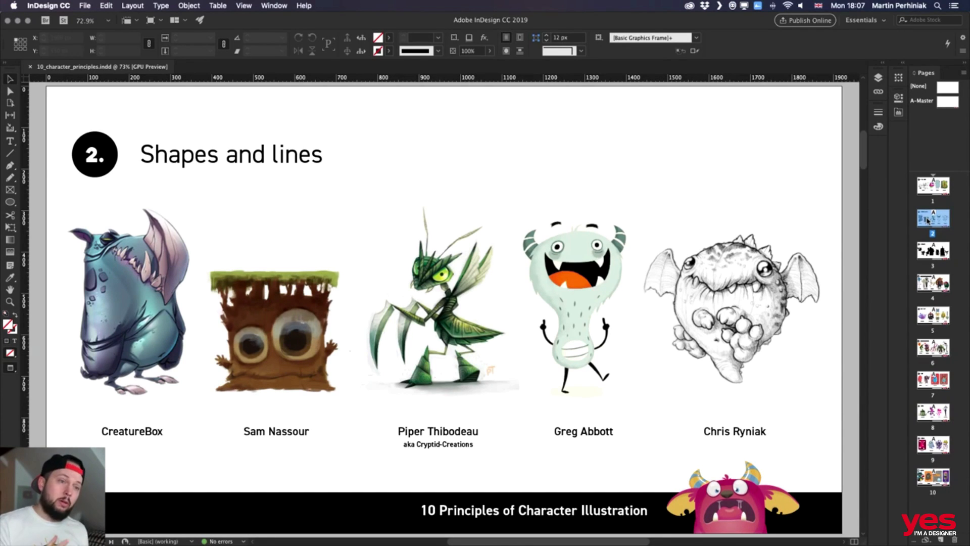
In InDesign, examine the shapes and lines of the blue monster, soil block, mantis, horned monster and winged sketch on page 2.
{"action": "left_click", "coordinate": [119, 273]}
{"action": "left_click", "coordinate": [264, 279]}
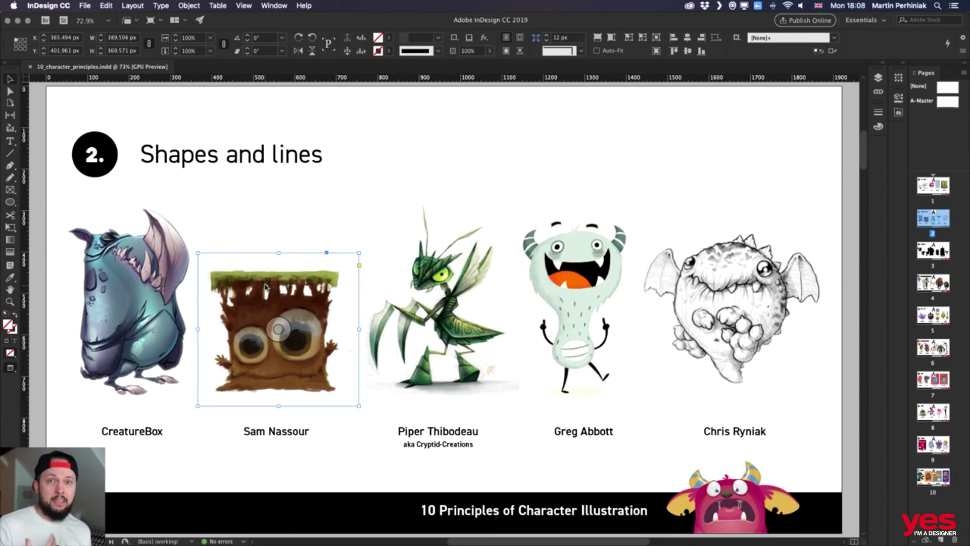
{"action": "left_click", "coordinate": [487, 298]}
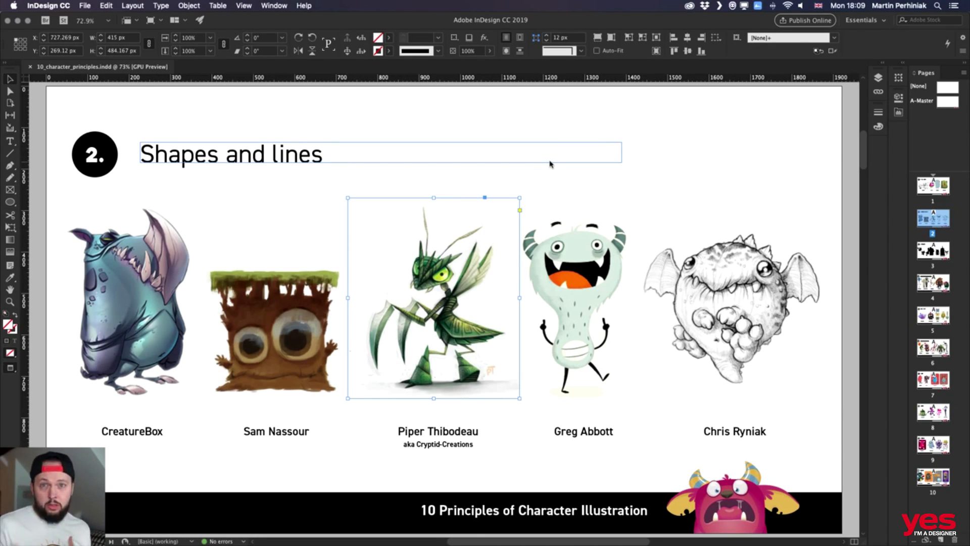
{"action": "left_click", "coordinate": [586, 244]}
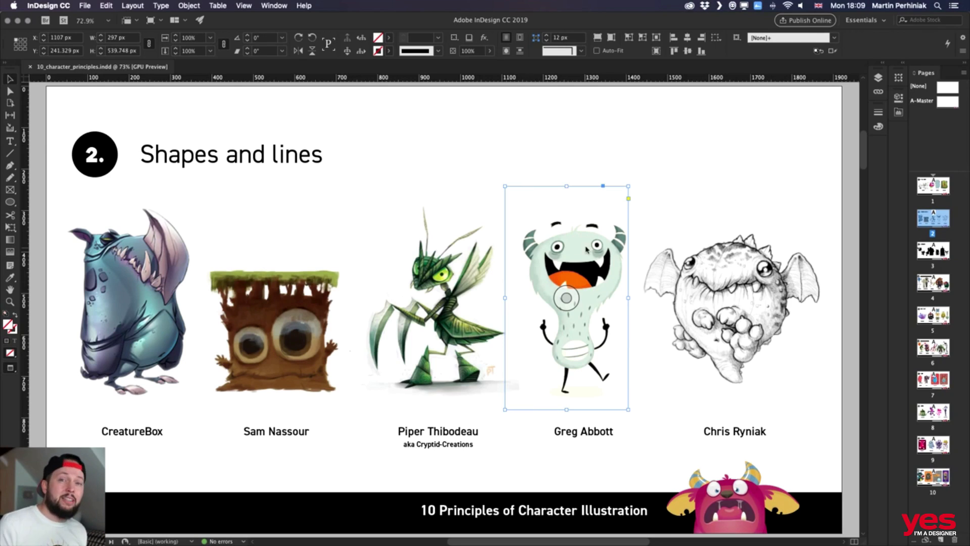
{"action": "left_click", "coordinate": [760, 172]}
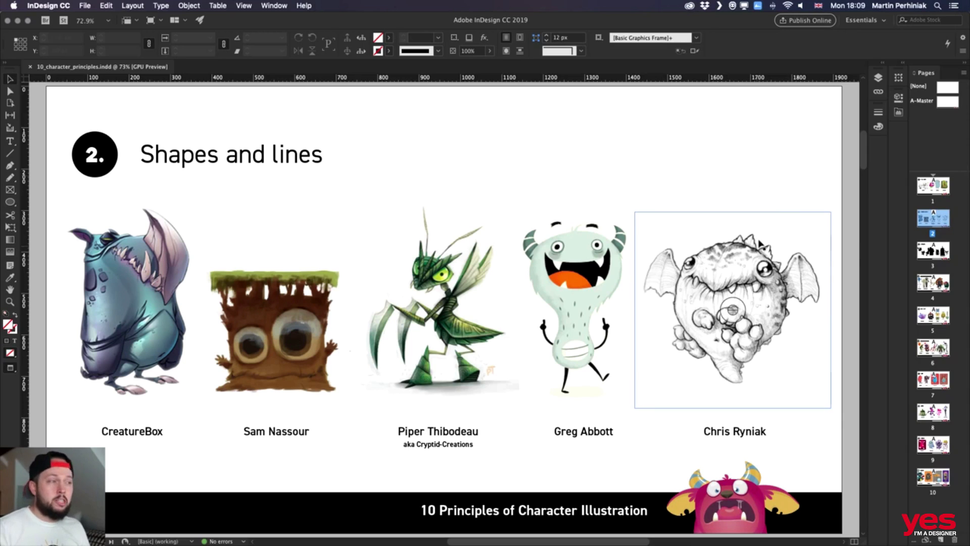
{"action": "left_click", "coordinate": [778, 269]}
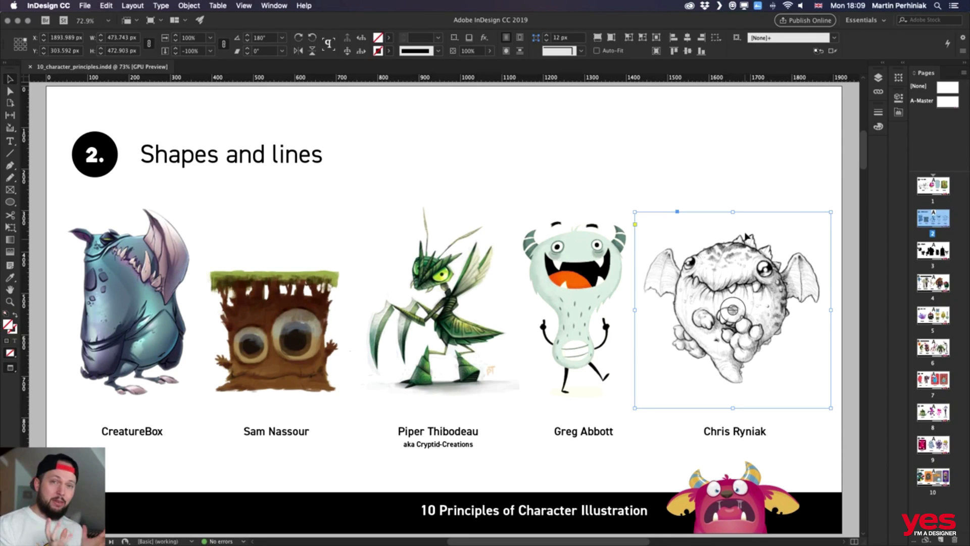
{"action": "left_click", "coordinate": [680, 158]}
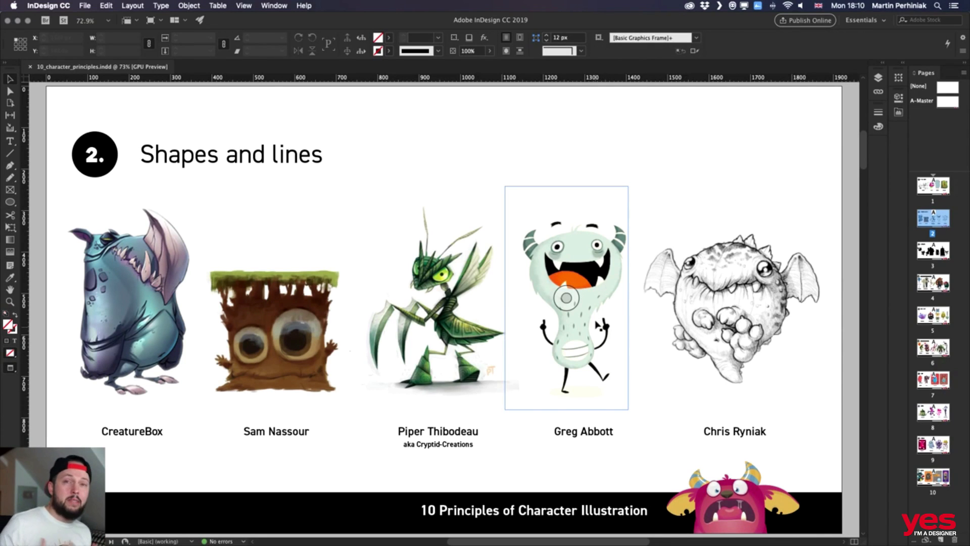